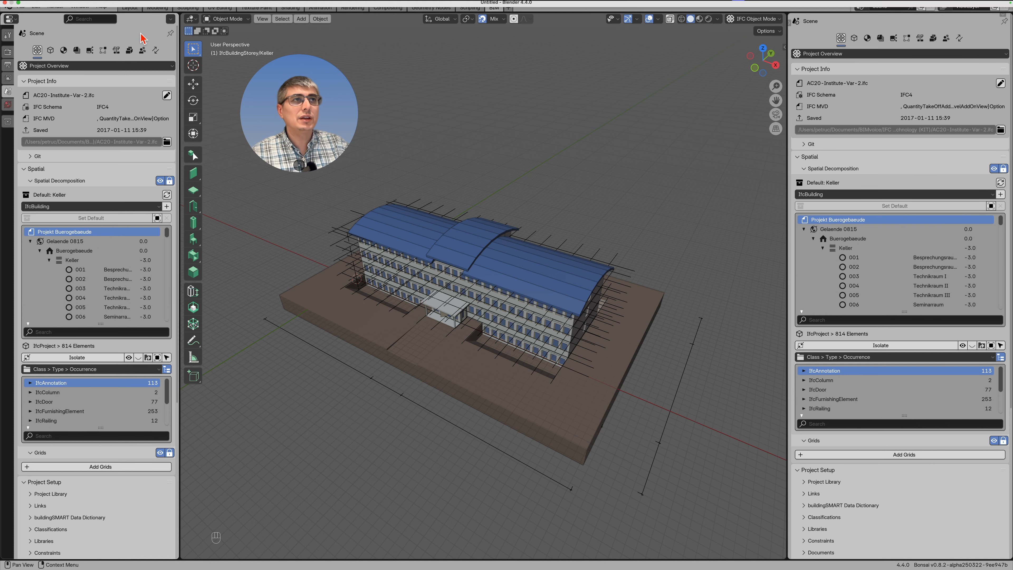
Step: Set up an IFC patch with the ExtractElements recipe, loading the model from memory
{"action": "left_click", "coordinate": [143, 50]}
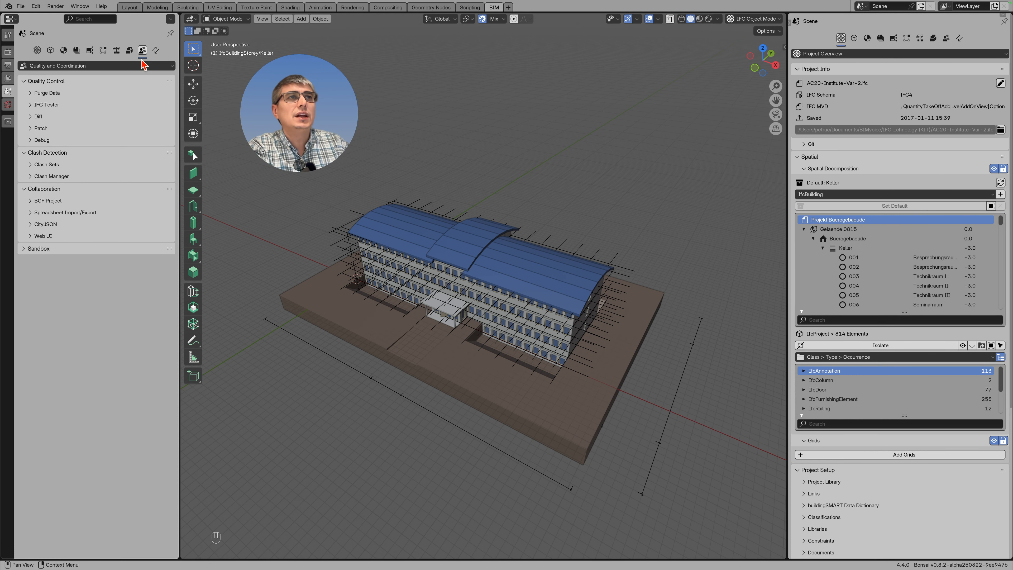
{"action": "left_click", "coordinate": [54, 129]}
{"action": "left_click", "coordinate": [99, 143]}
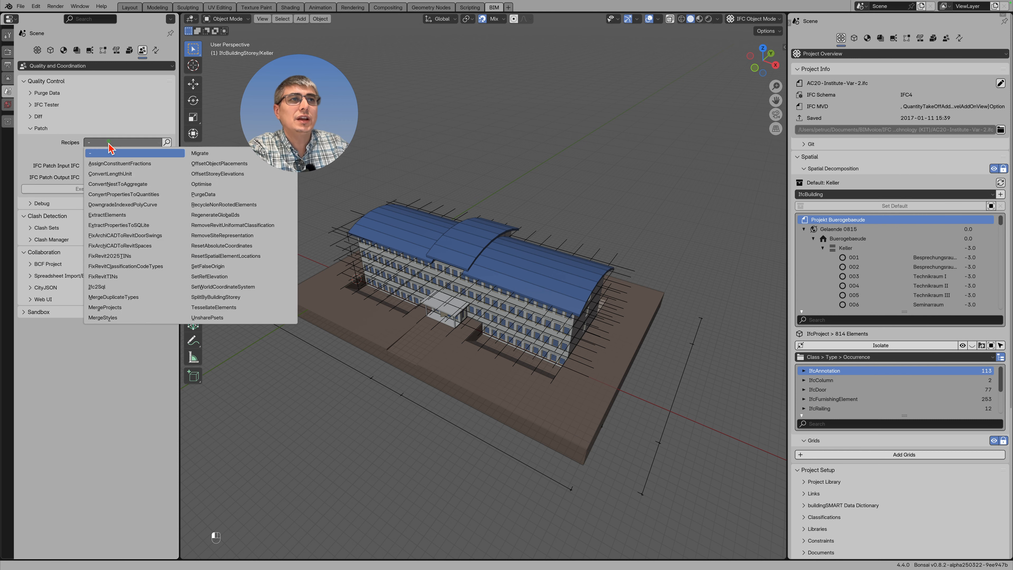
{"action": "left_click", "coordinate": [106, 219]}
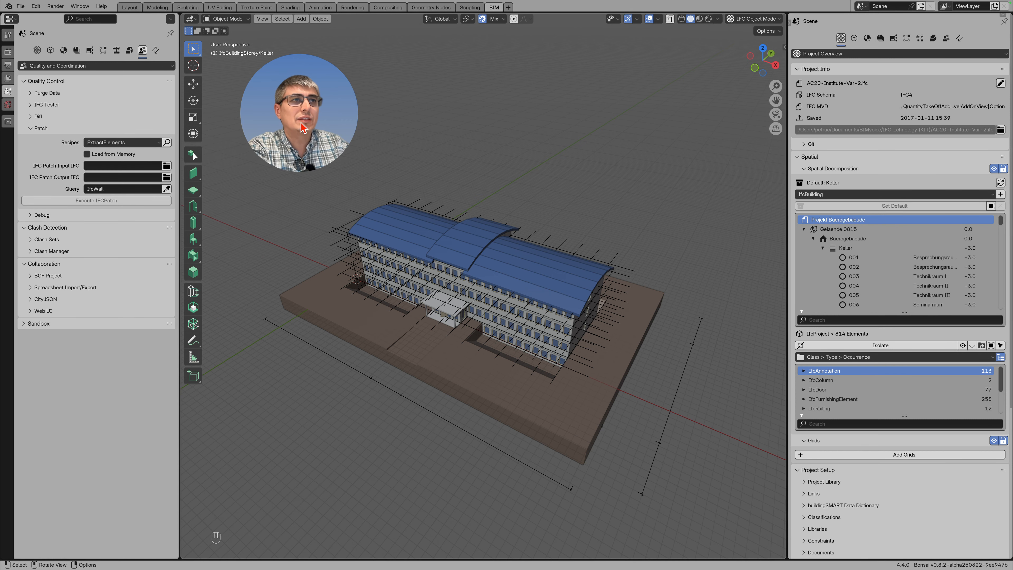
{"action": "left_click", "coordinate": [121, 155]}
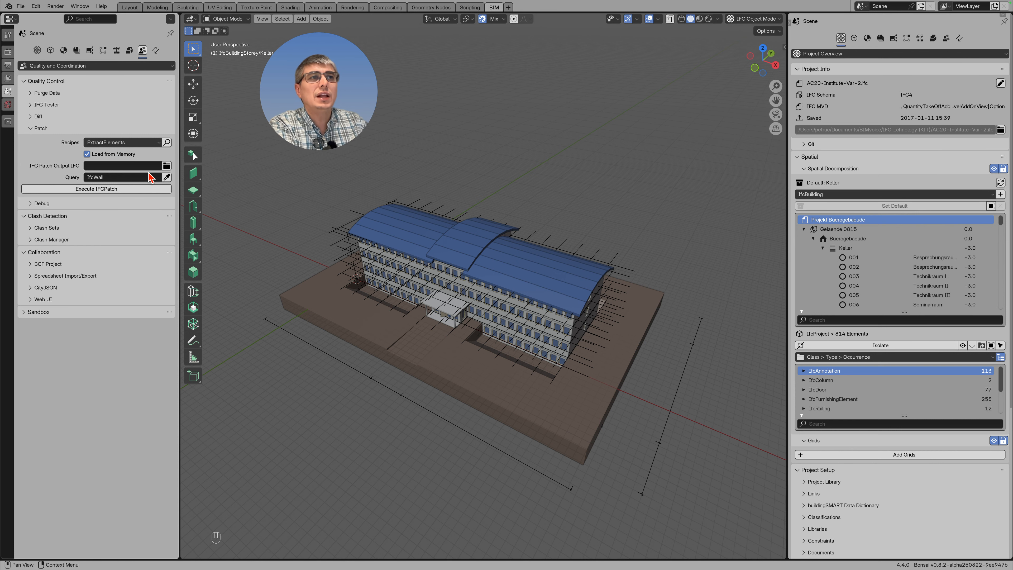
Step: Set the patch output file to keller.ifc in the Downloads folder
{"action": "left_click", "coordinate": [166, 165]}
{"action": "left_click", "coordinate": [36, 248]}
{"action": "left_click", "coordinate": [141, 413]}
{"action": "type", "text": "kelle"}
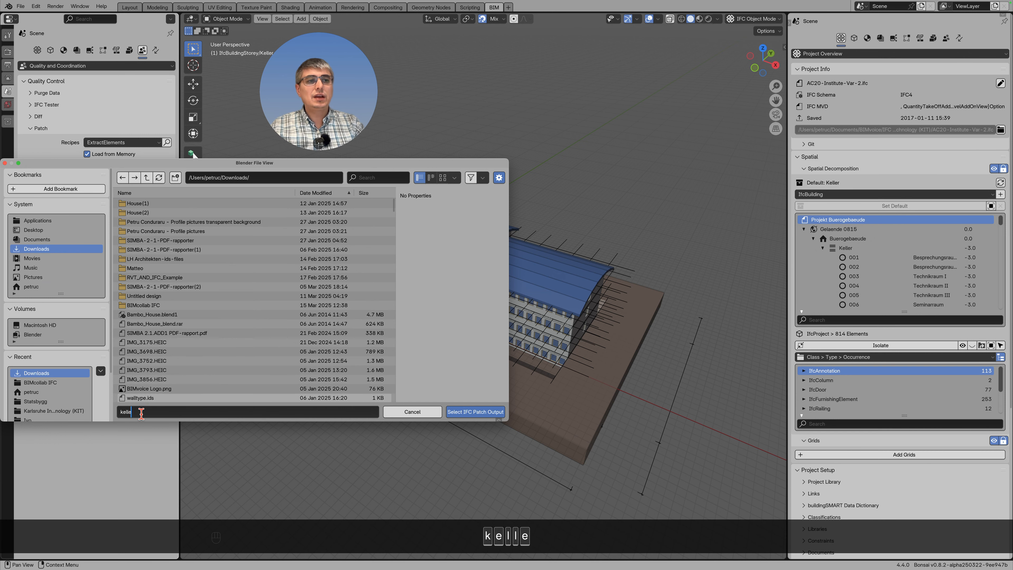
{"action": "type", "text": "r.ifc"}
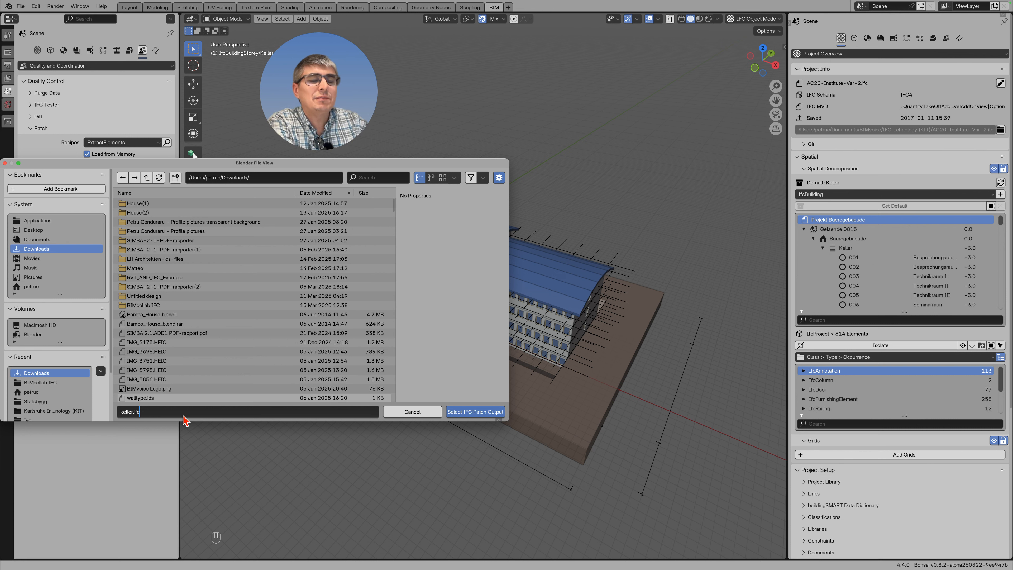
{"action": "left_click", "coordinate": [470, 416]}
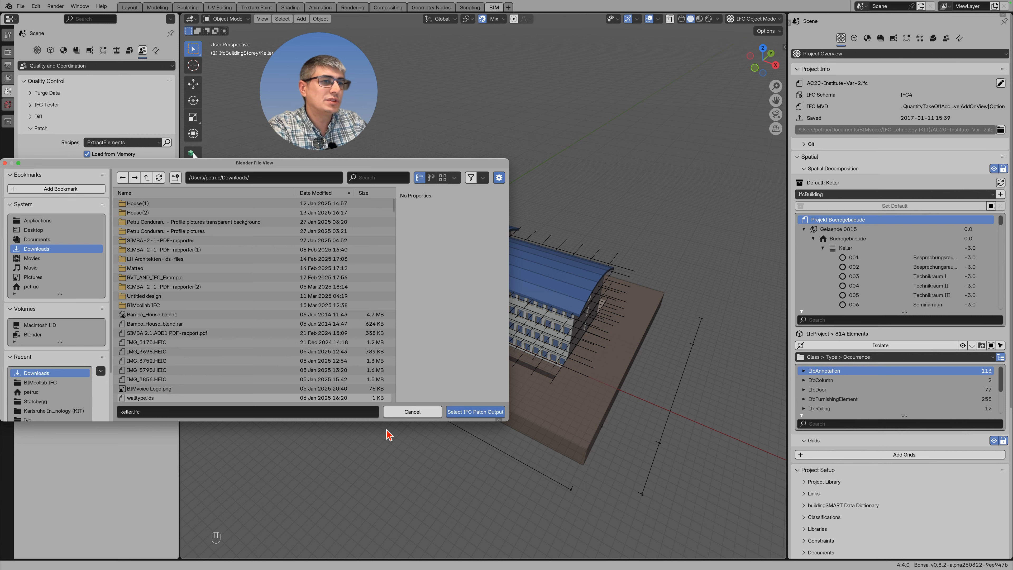
{"action": "left_click", "coordinate": [455, 415]}
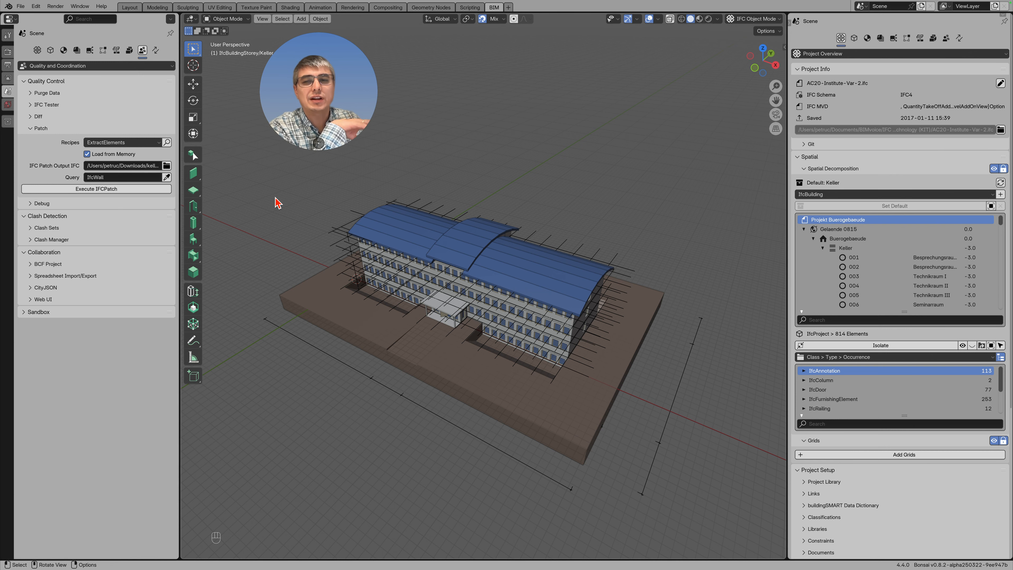
Step: Add a search group under Grouping and Filtering and set its filter type to Location
{"action": "scroll", "coordinate": [909, 499], "scroll_direction": "down", "scroll_amount": 10}
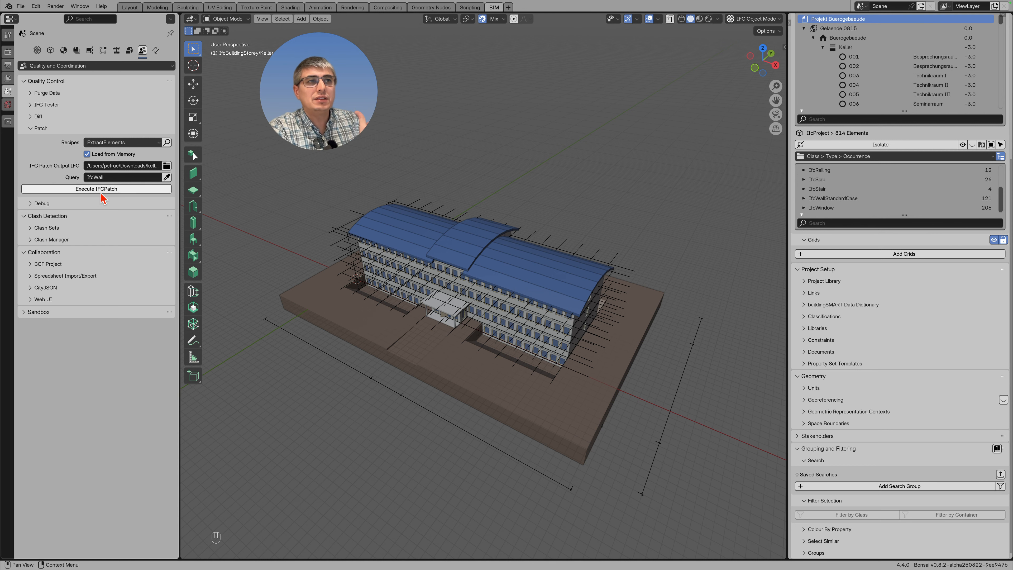
{"action": "left_click", "coordinate": [916, 487]}
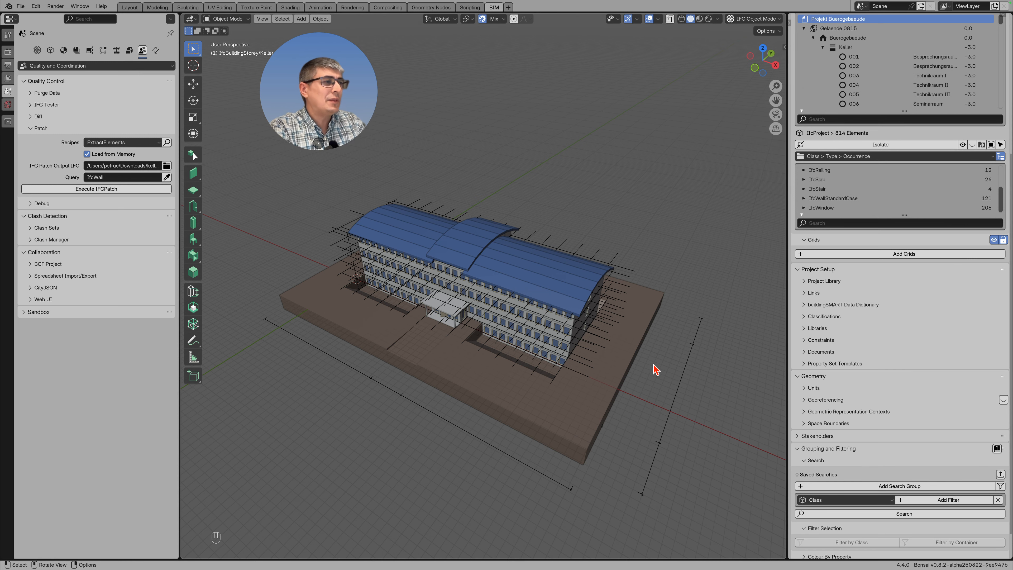
{"action": "middle_click_drag", "start_coordinate": [637, 343], "coordinate": [610, 339]}
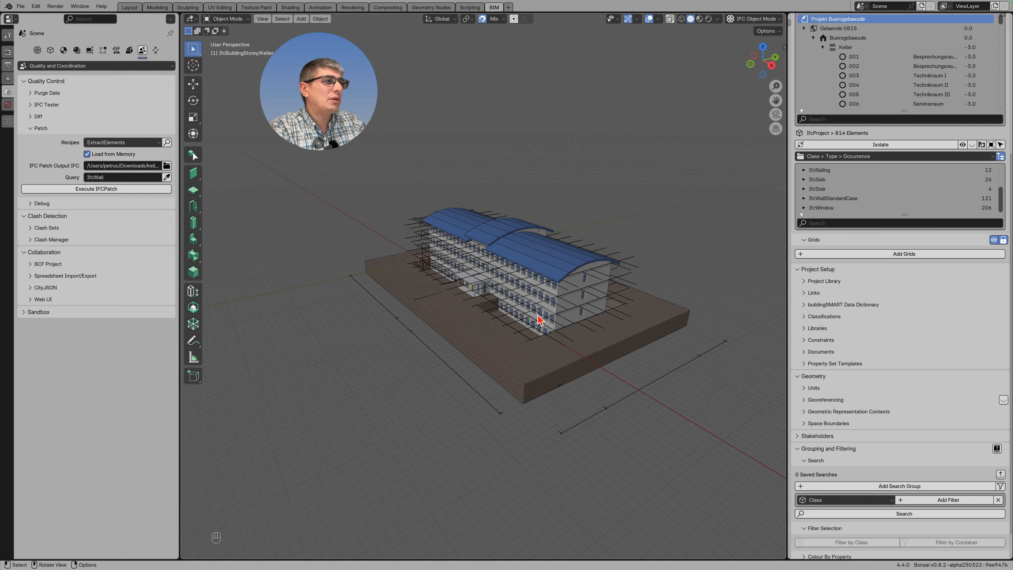
{"action": "left_click", "coordinate": [872, 500]}
{"action": "left_click", "coordinate": [818, 509]}
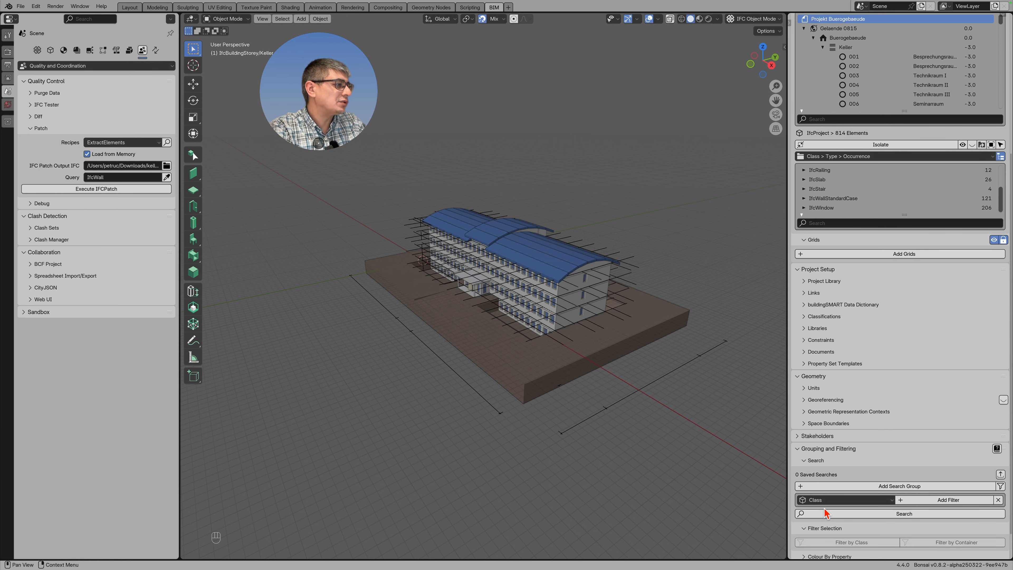
{"action": "left_click", "coordinate": [826, 499]}
{"action": "left_click", "coordinate": [850, 438]}
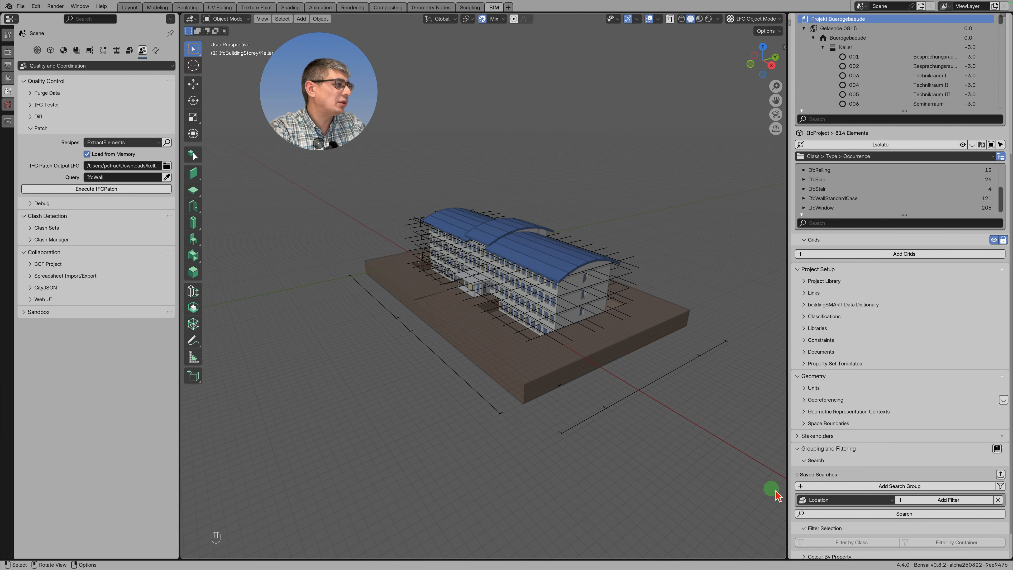
Step: Add a location filter to the search group with the value Keller
{"action": "left_click", "coordinate": [873, 515]}
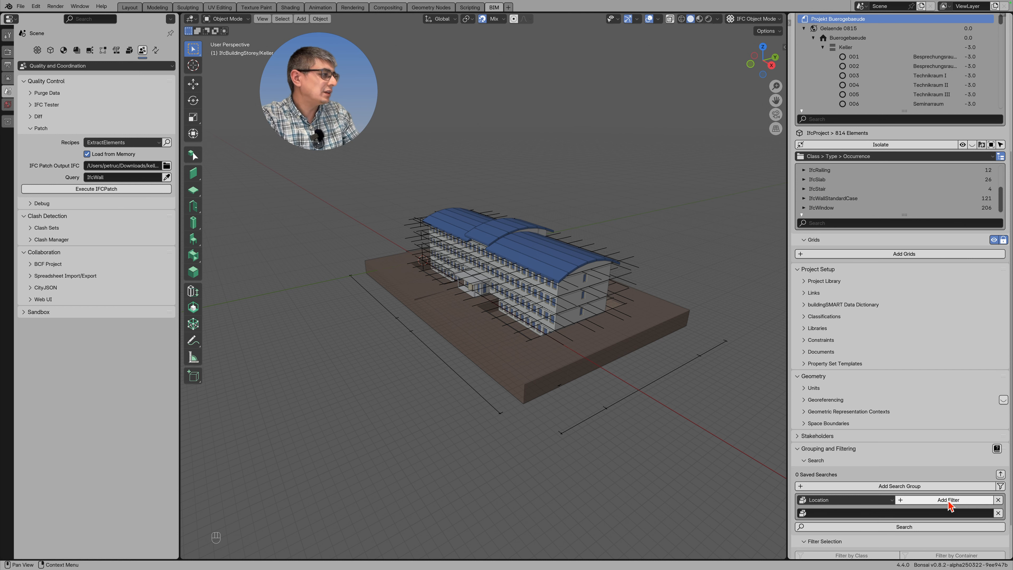
{"action": "left_click", "coordinate": [873, 513]}
{"action": "type", "text": "Keller"}
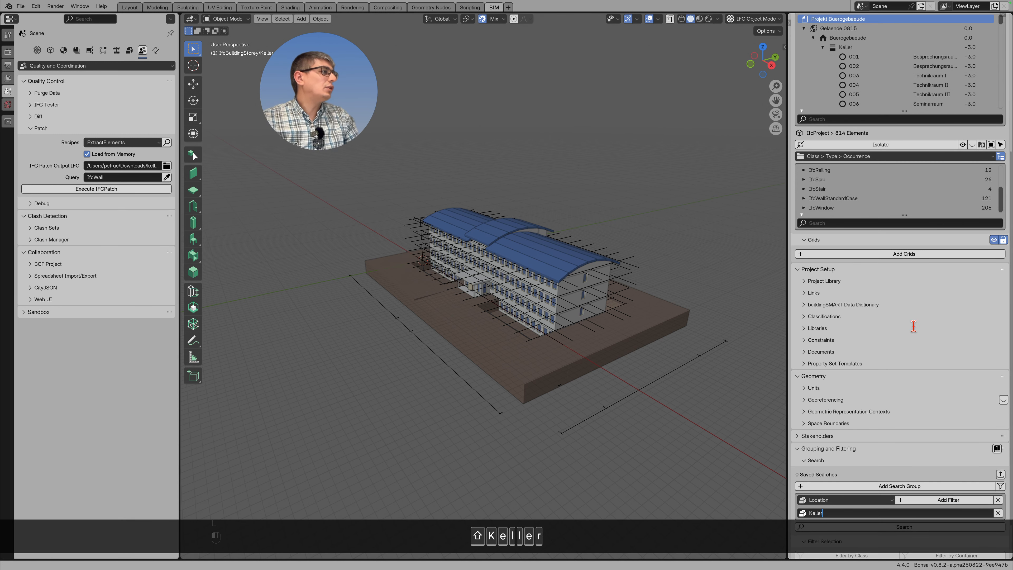
{"action": "key", "text": "Return"}
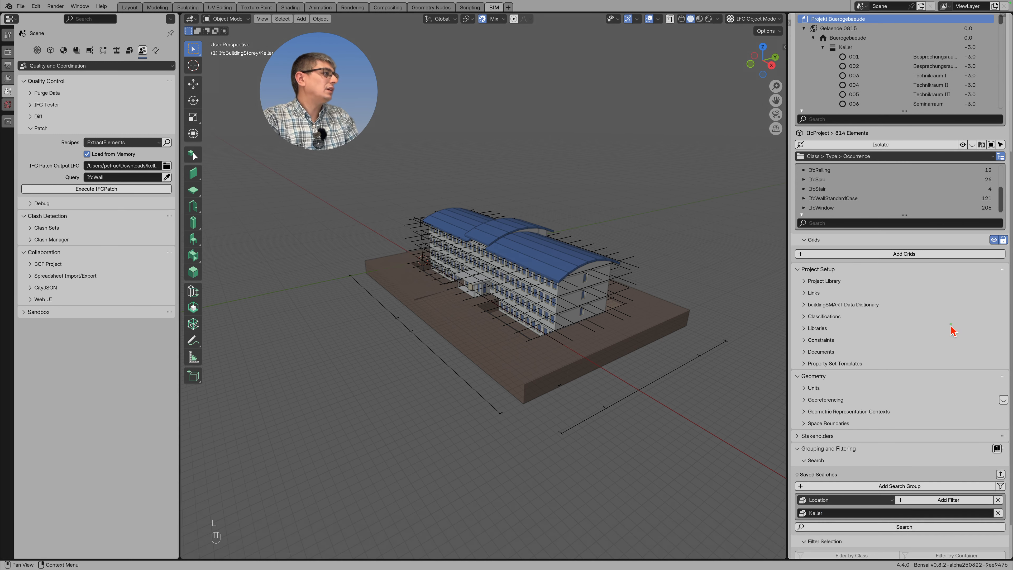
Step: Collapse the Keller, Erdgeschoss and 1. Obergeschoss storeys in the spatial decomposition tree to examine the storey names
{"action": "scroll", "coordinate": [953, 333], "scroll_direction": "down", "scroll_amount": 3}
{"action": "scroll", "coordinate": [967, 76], "scroll_direction": "up", "scroll_amount": 8}
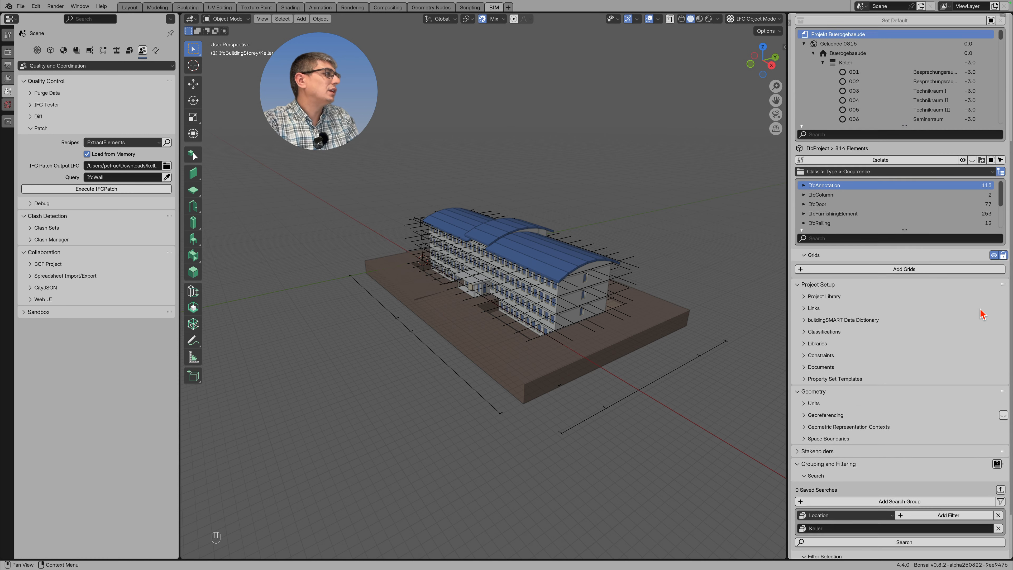
{"action": "left_click", "coordinate": [822, 137]}
{"action": "left_click", "coordinate": [822, 156]}
{"action": "left_click", "coordinate": [822, 156]}
{"action": "left_click", "coordinate": [822, 165]}
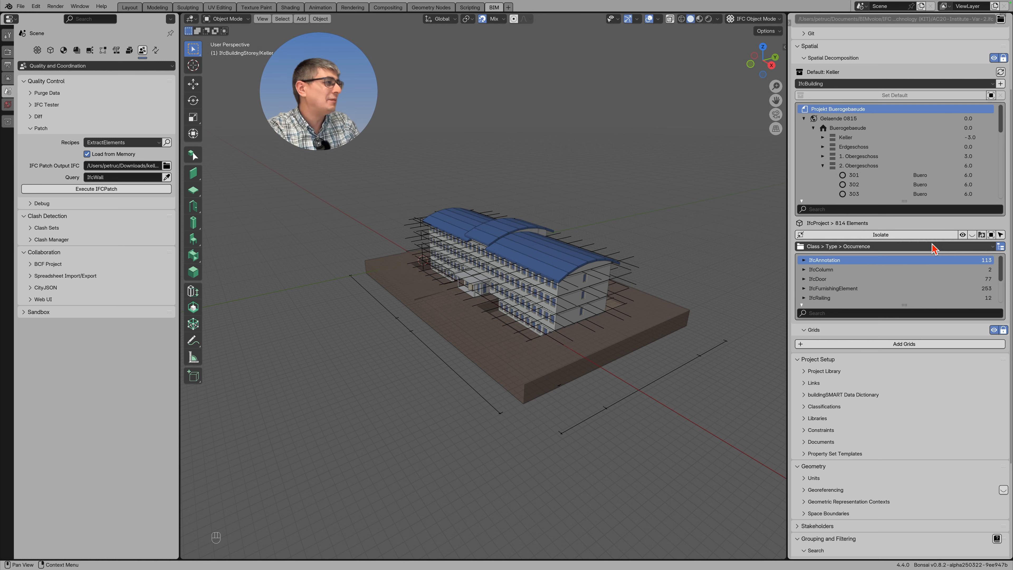
Step: Run the Keller location search, hide all unselected elements to inspect the storey, and clear the selection
{"action": "scroll", "coordinate": [883, 465], "scroll_direction": "down", "scroll_amount": 7}
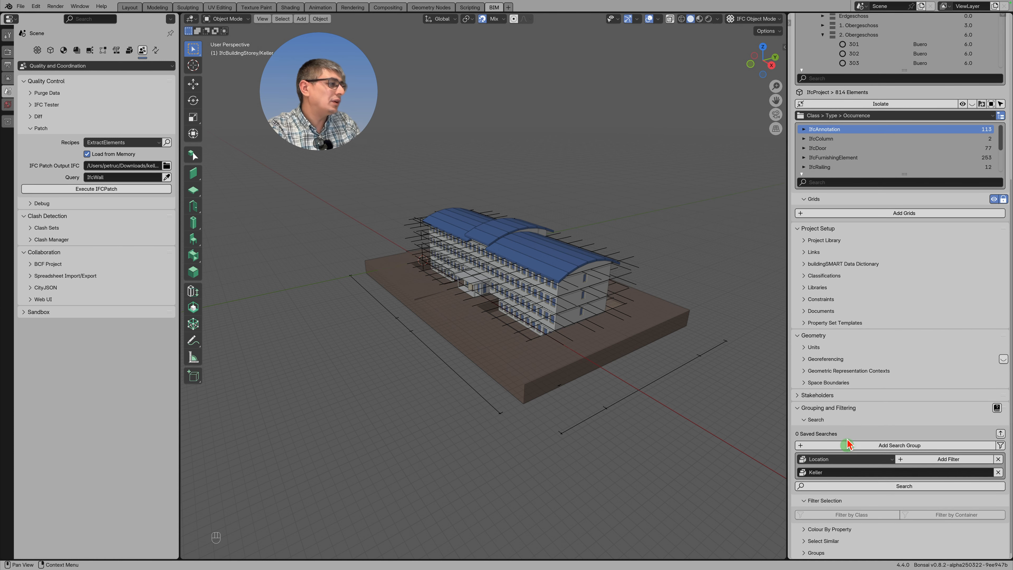
{"action": "left_click", "coordinate": [919, 485]}
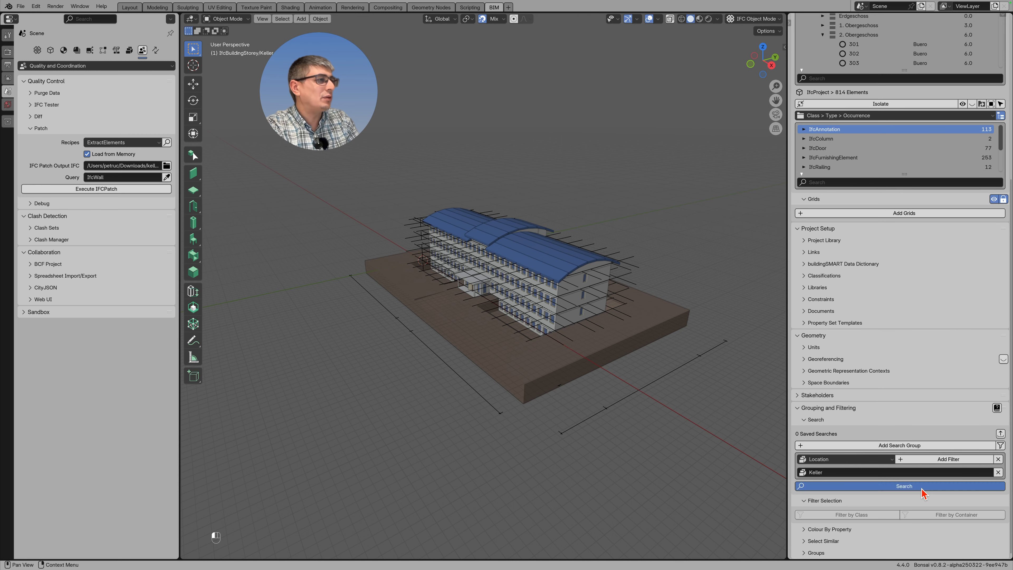
{"action": "mouse_move", "coordinate": [643, 404]}
{"action": "middle_mouse_down"}
{"action": "mouse_move", "coordinate": [634, 359]}
{"action": "mouse_move", "coordinate": [635, 400]}
{"action": "mouse_move", "coordinate": [599, 396]}
{"action": "mouse_move", "coordinate": [634, 396]}
{"action": "middle_mouse_up"}
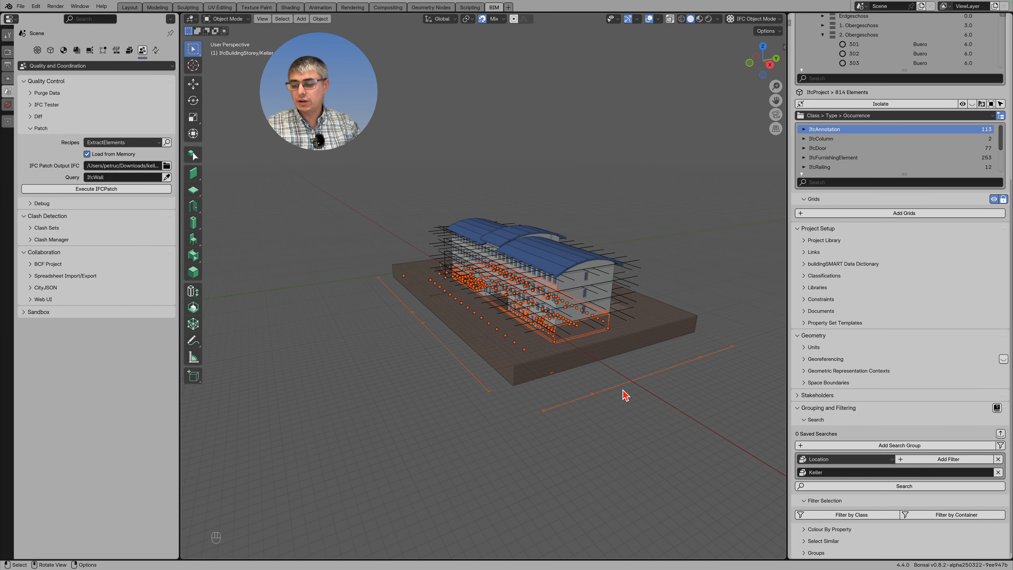
{"action": "key", "text": "shift+h"}
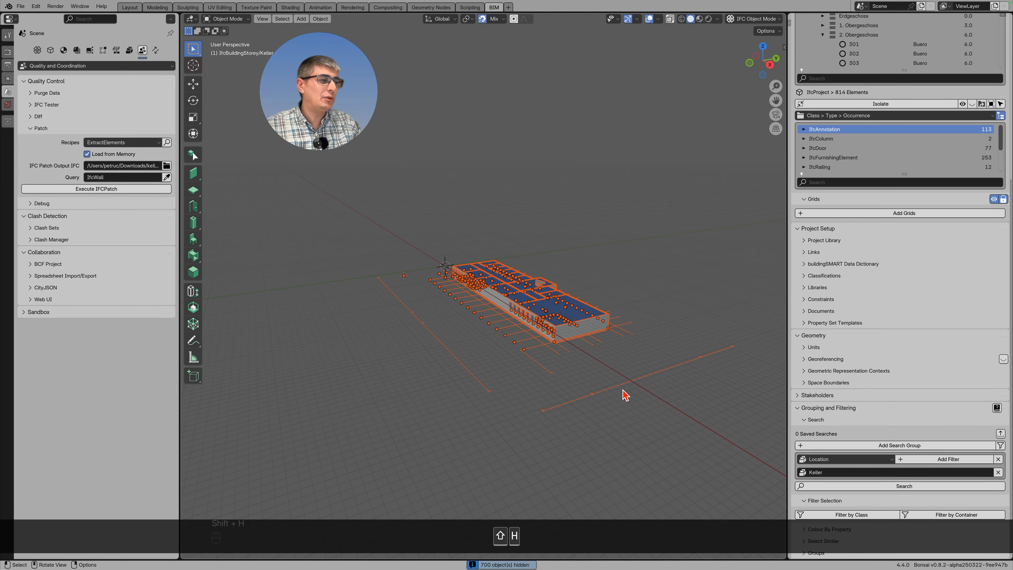
{"action": "middle_click_drag", "start_coordinate": [606, 248], "coordinate": [633, 248]}
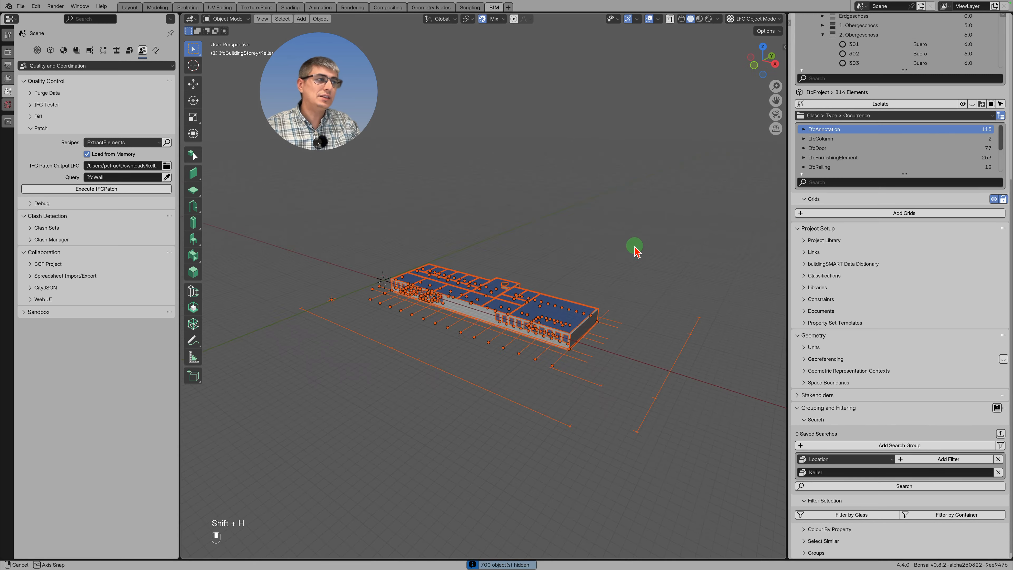
{"action": "left_click", "coordinate": [609, 251]}
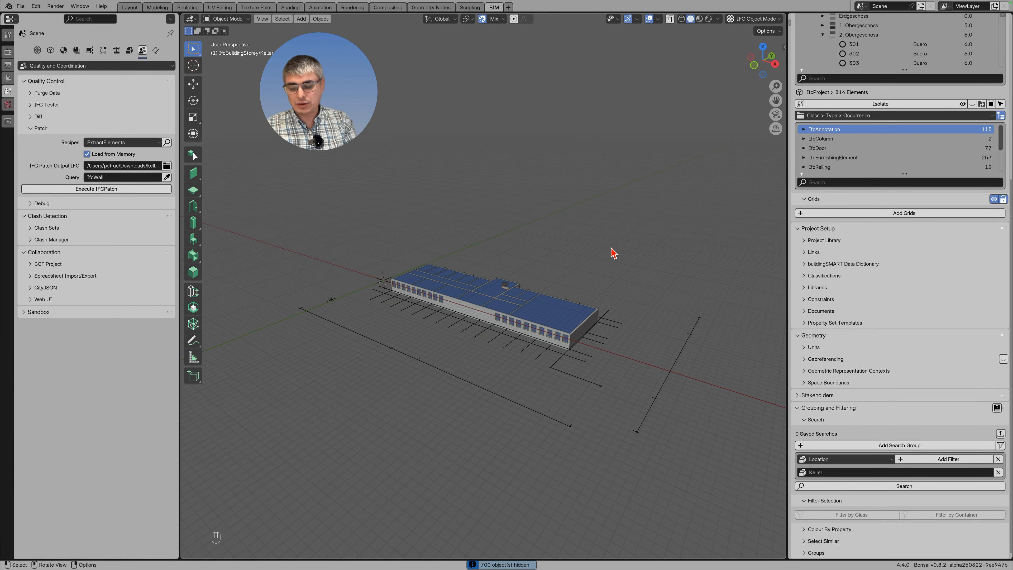
Step: Reveal all hidden elements and select the Keller elements again with the location search
{"action": "key", "text": "alt+h"}
{"action": "left_click", "coordinate": [626, 215]}
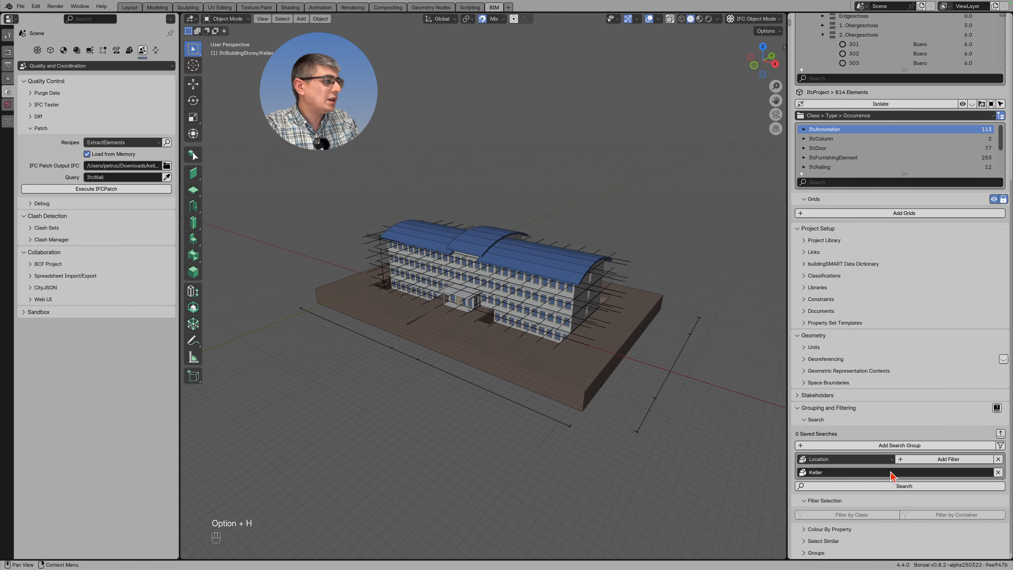
{"action": "left_click", "coordinate": [899, 485]}
{"action": "middle_click_drag", "start_coordinate": [610, 322], "coordinate": [585, 330]}
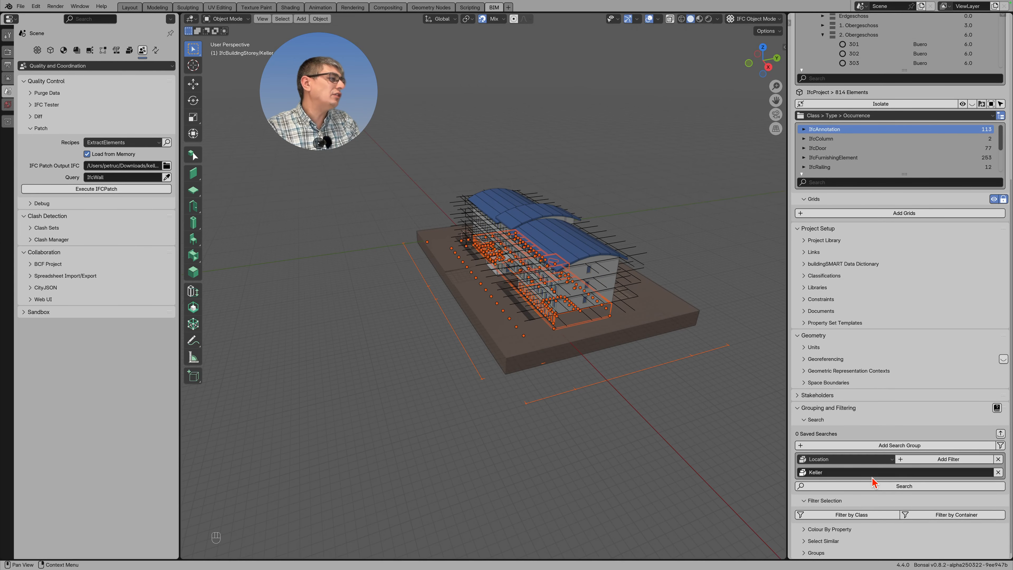
{"action": "scroll", "coordinate": [881, 399], "scroll_direction": "up", "scroll_amount": 6}
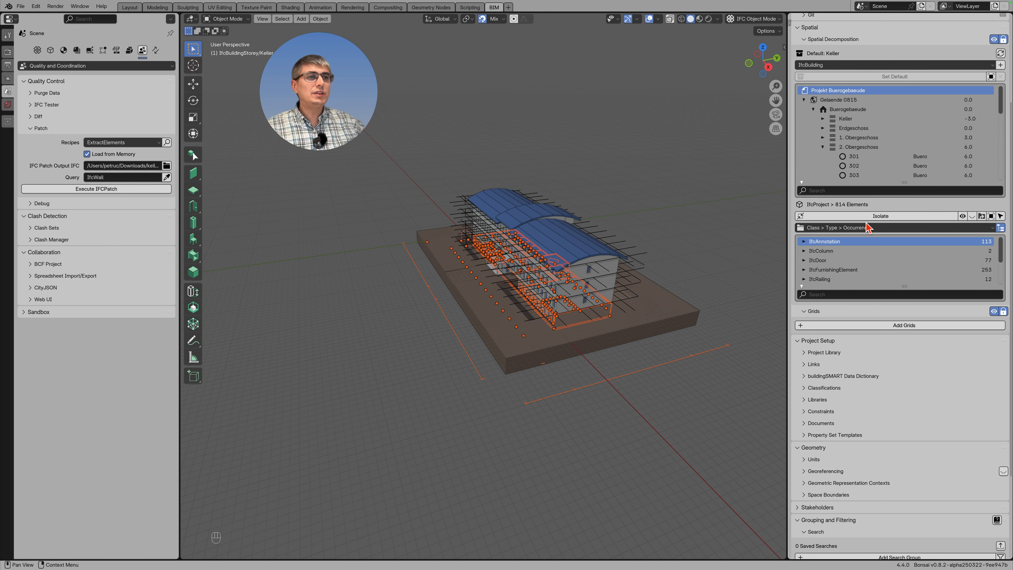
{"action": "middle_click_drag", "start_coordinate": [663, 259], "coordinate": [656, 347]}
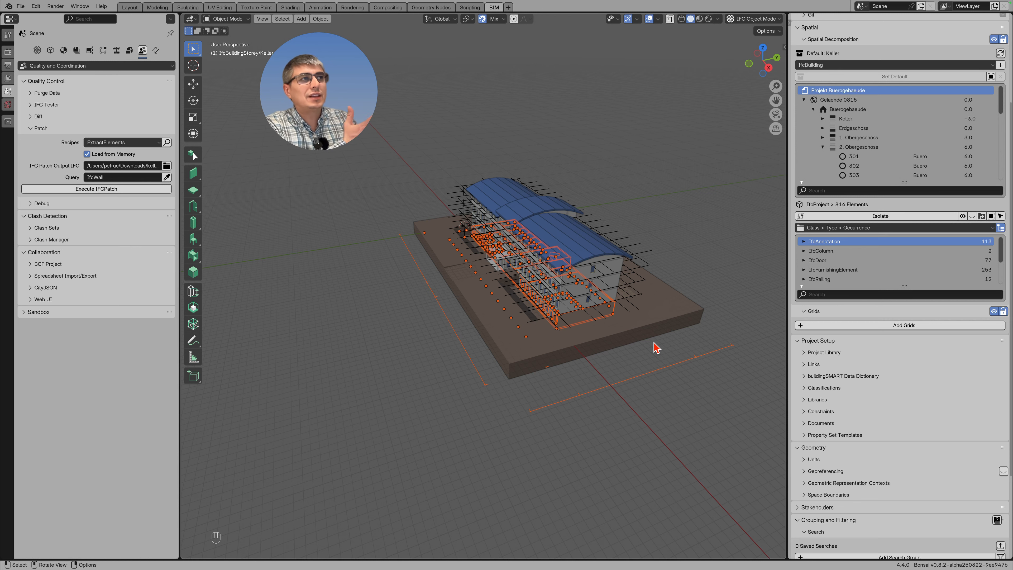
{"action": "middle_click_drag", "start_coordinate": [637, 351], "coordinate": [637, 326]}
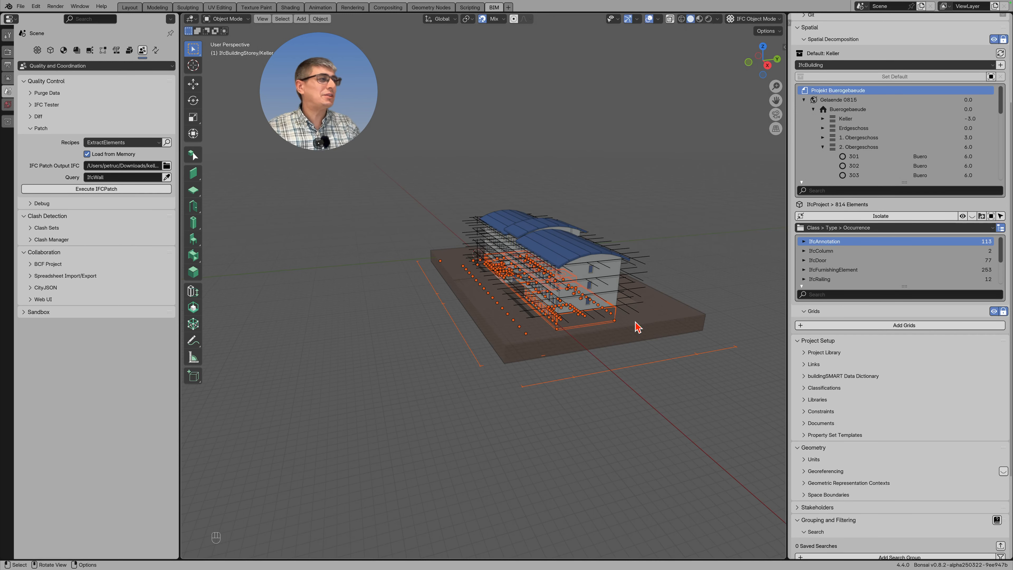
Step: Open the search group's underlying filter query and copy its full text, location="Keller"
{"action": "scroll", "coordinate": [934, 479], "scroll_direction": "down", "scroll_amount": 6}
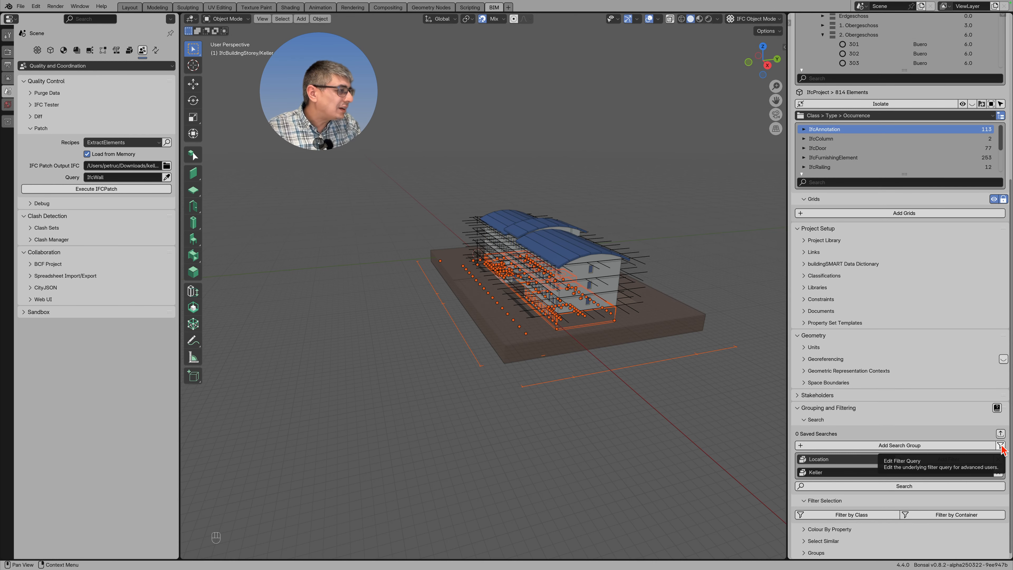
{"action": "left_click", "coordinate": [1000, 445]}
{"action": "left_click", "coordinate": [925, 447]}
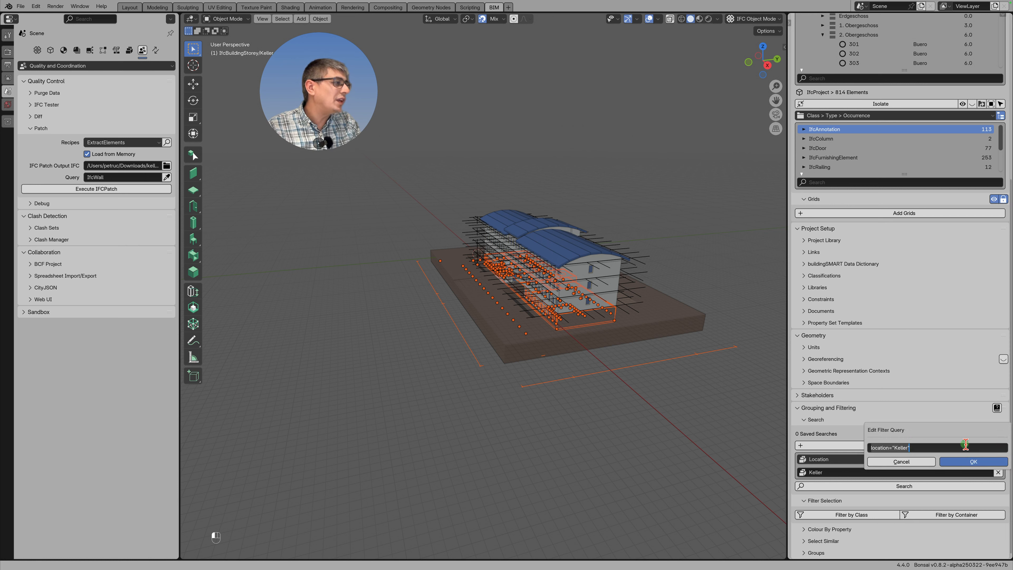
{"action": "key", "text": "super+c"}
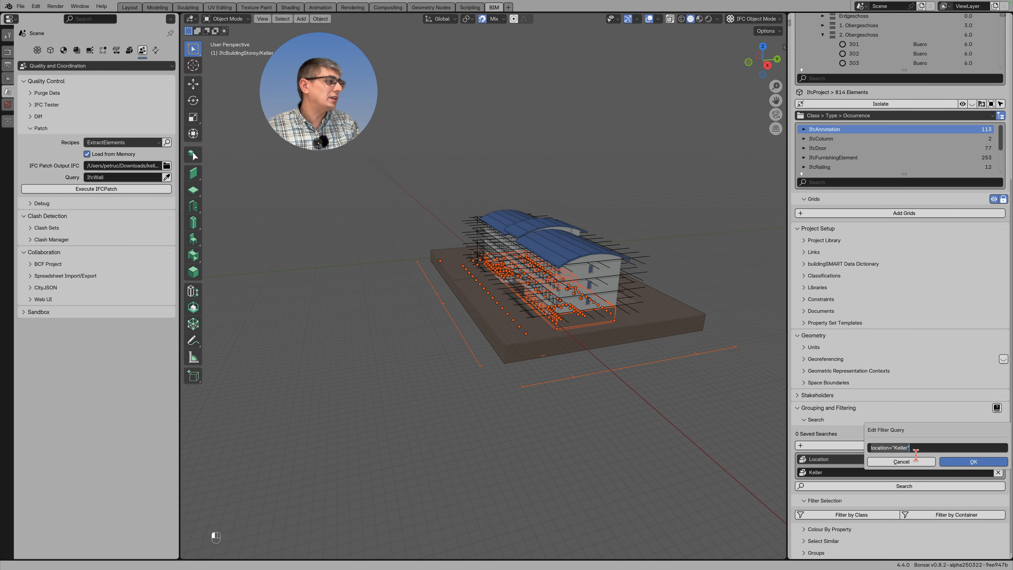
{"action": "key", "text": "super"}
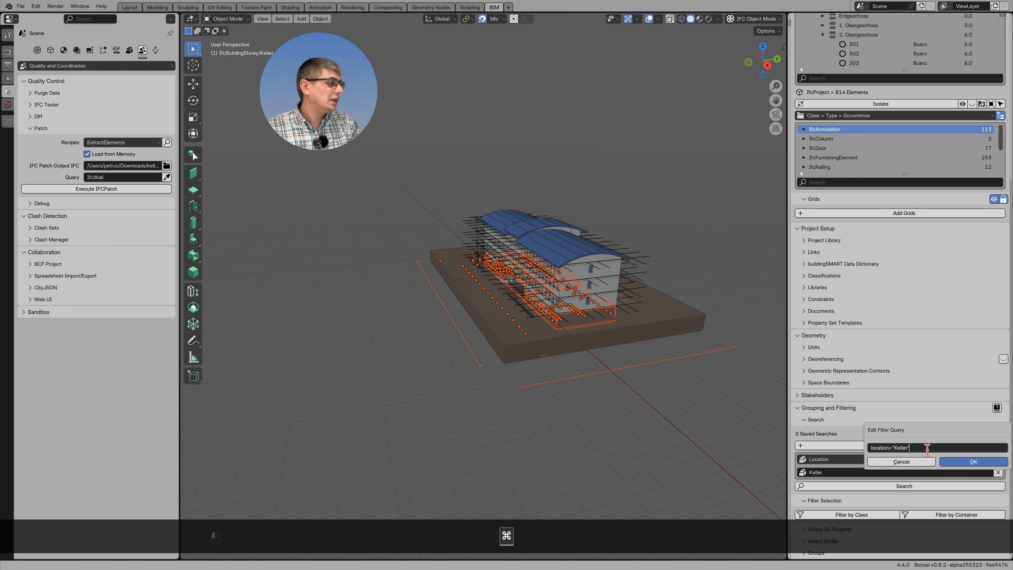
{"action": "left_click", "coordinate": [927, 449]}
{"action": "left_click_drag", "start_coordinate": [909, 449], "coordinate": [854, 445]}
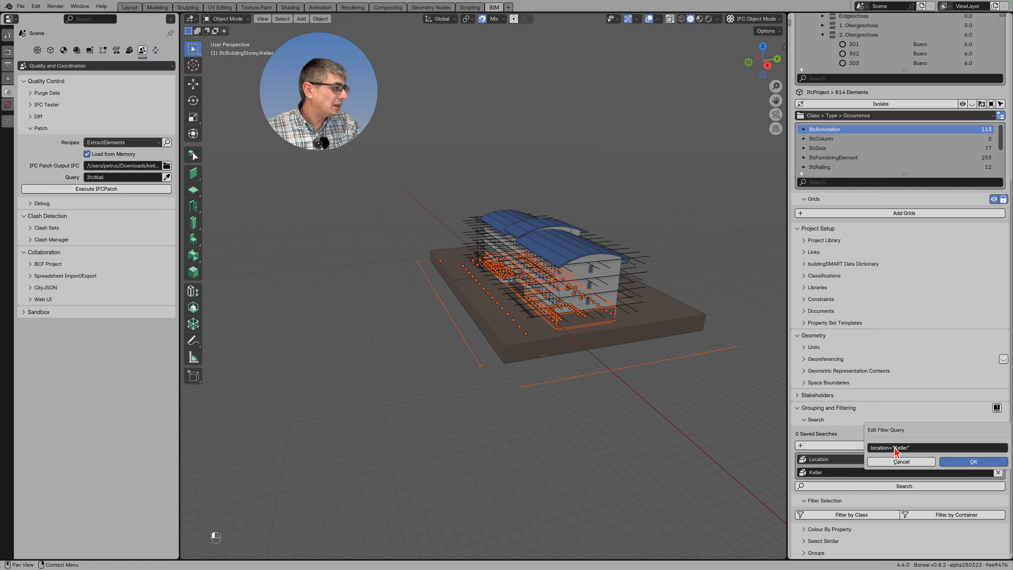
{"action": "left_click", "coordinate": [922, 449]}
{"action": "key", "text": "super+a"}
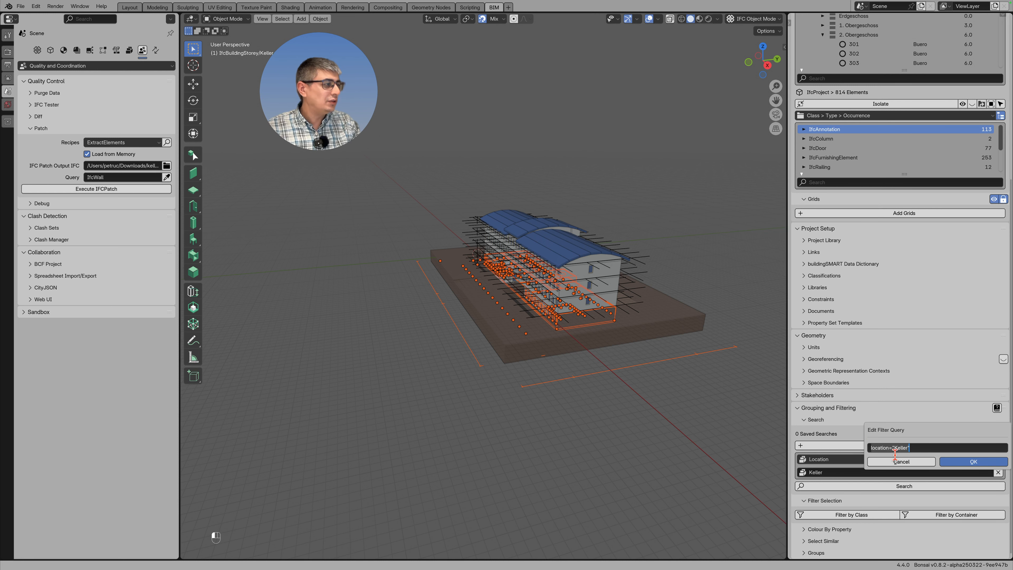
{"action": "key", "text": "super+c"}
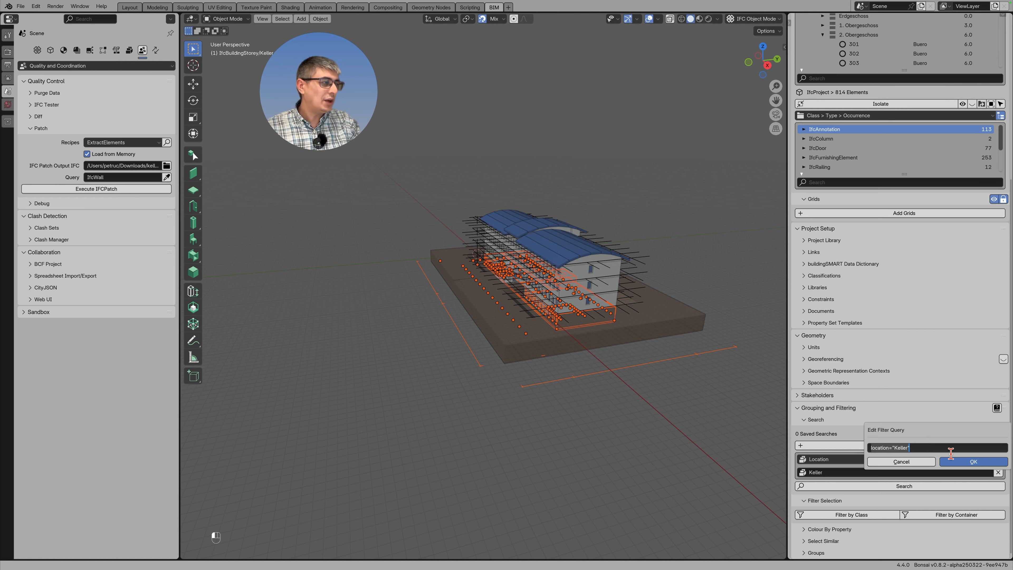
Step: Replace the ExtractElements patch query with the copied location="Keller" and clear the element selection in the model
{"action": "left_click", "coordinate": [134, 182]}
{"action": "left_click", "coordinate": [134, 174]}
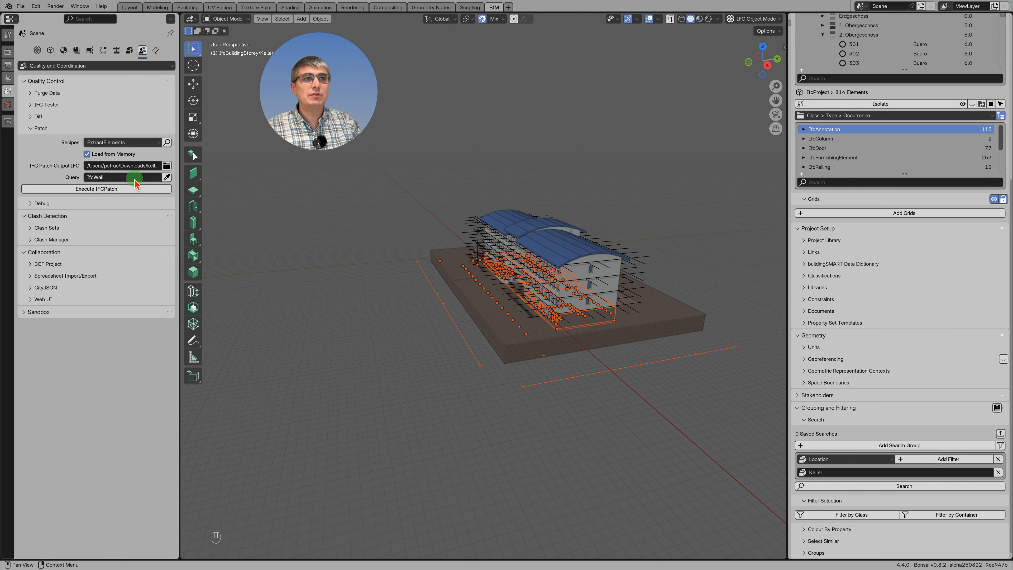
{"action": "left_click", "coordinate": [131, 175]}
{"action": "key", "text": "BackSpace"}
{"action": "key", "text": "BackSpace"}
{"action": "key", "text": "BackSpace"}
{"action": "key", "text": "BackSpace"}
{"action": "key", "text": "BackSpace"}
{"action": "key", "text": "BackSpace"}
{"action": "key", "text": "BackSpace"}
{"action": "key", "text": "super+v"}
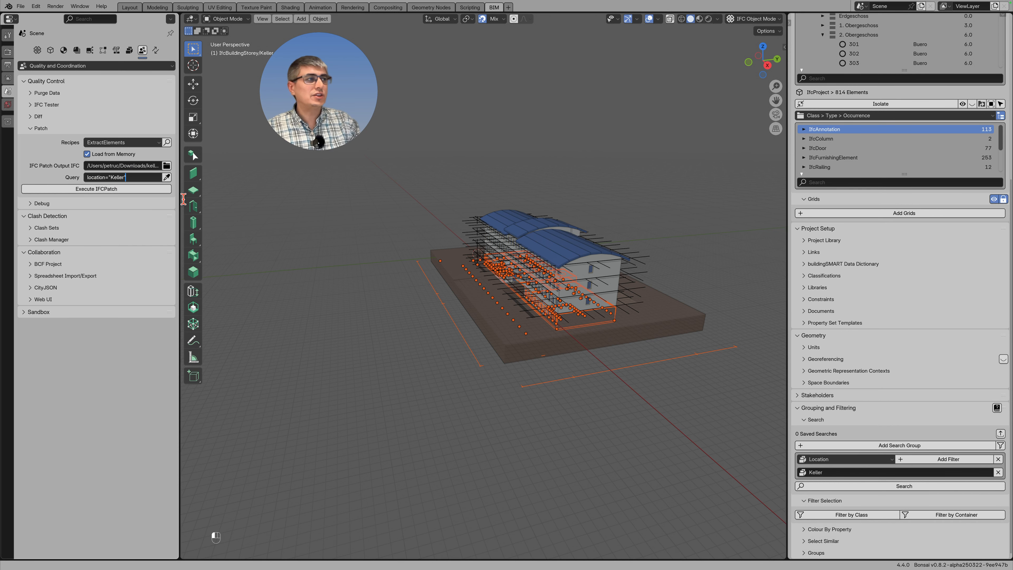
{"action": "left_click", "coordinate": [366, 299]}
{"action": "left_click", "coordinate": [371, 295]}
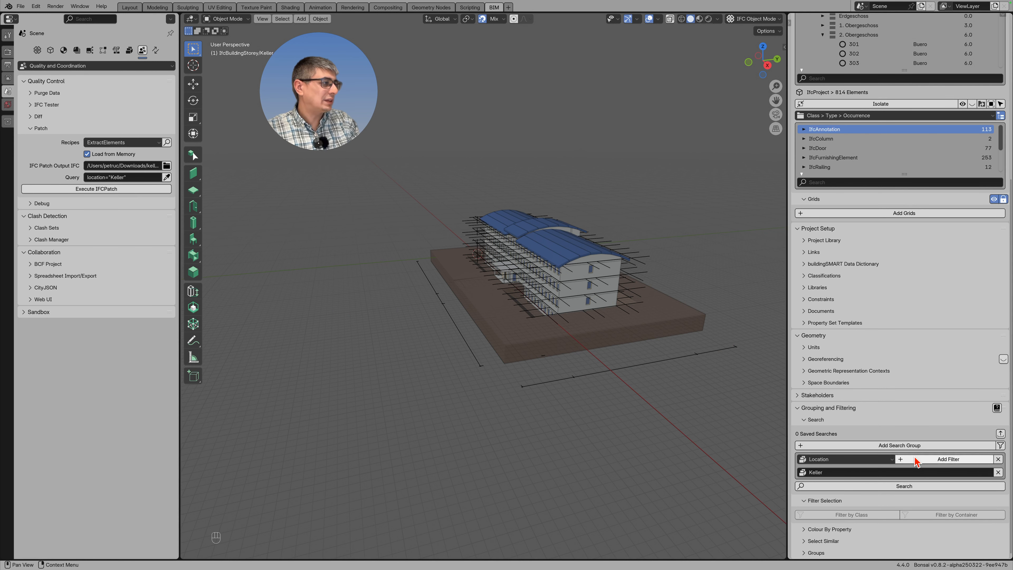
Step: Execute the IFC patch and open the info log in the middle of the screen to check the run
{"action": "left_click", "coordinate": [999, 446]}
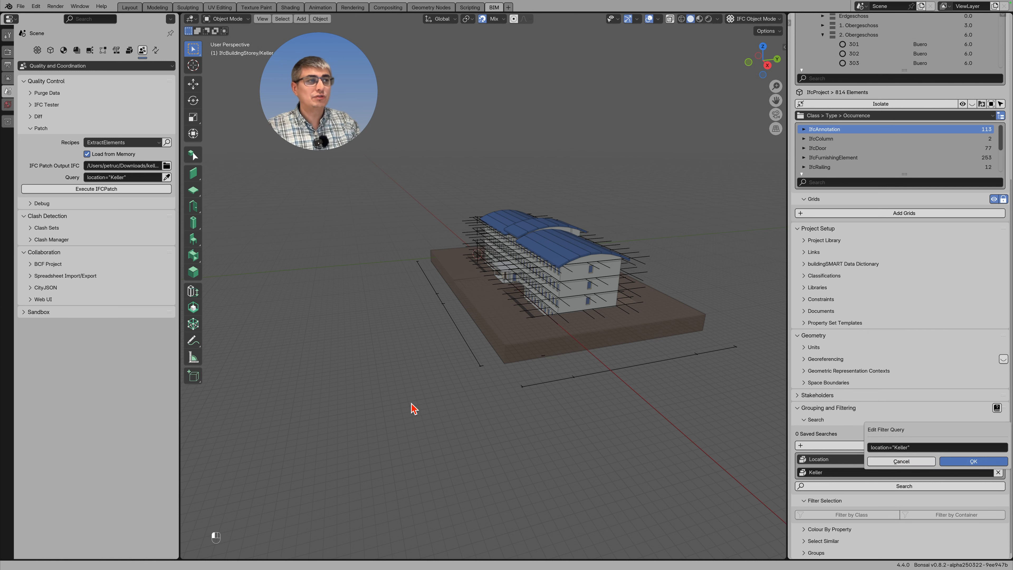
{"action": "left_click", "coordinate": [129, 189]}
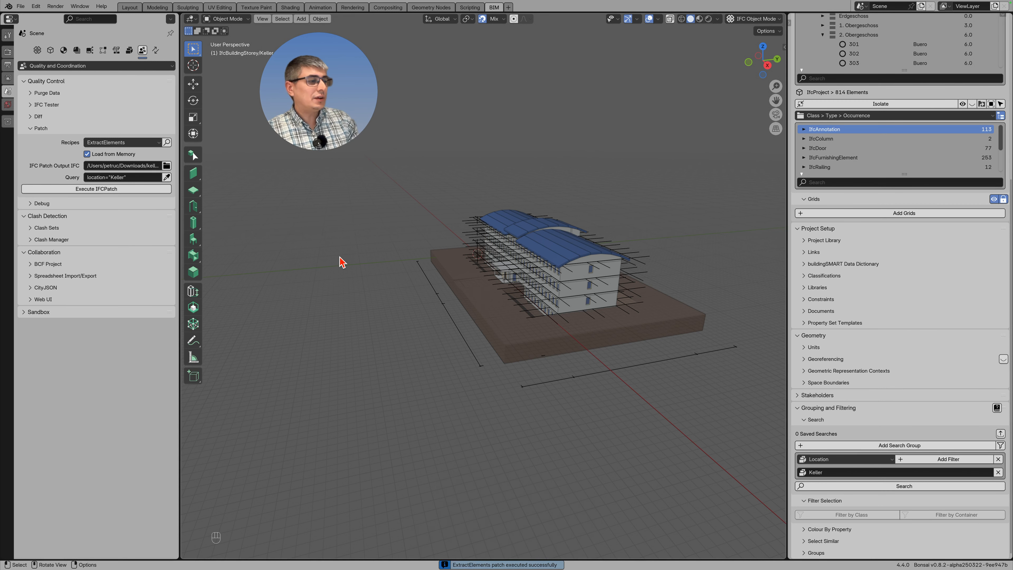
{"action": "left_click", "coordinate": [482, 564]}
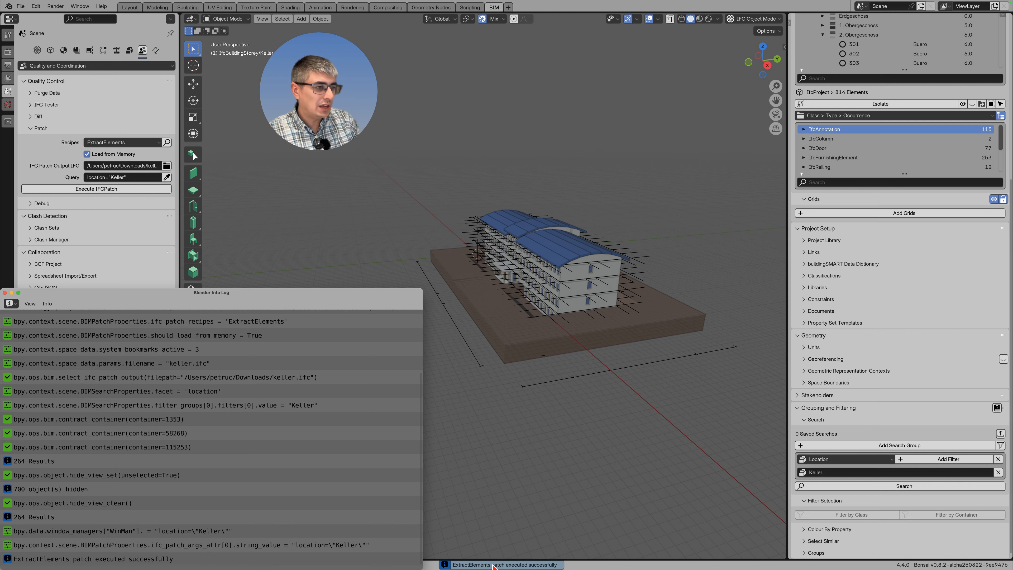
{"action": "left_click_drag", "start_coordinate": [187, 300], "coordinate": [482, 99]}
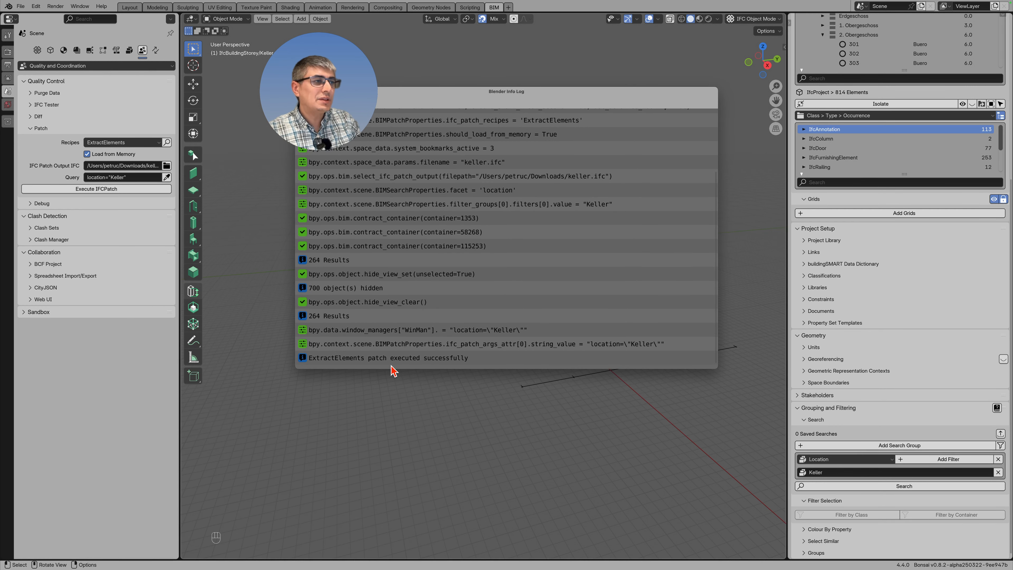
{"action": "left_click_drag", "start_coordinate": [478, 106], "coordinate": [539, 184]}
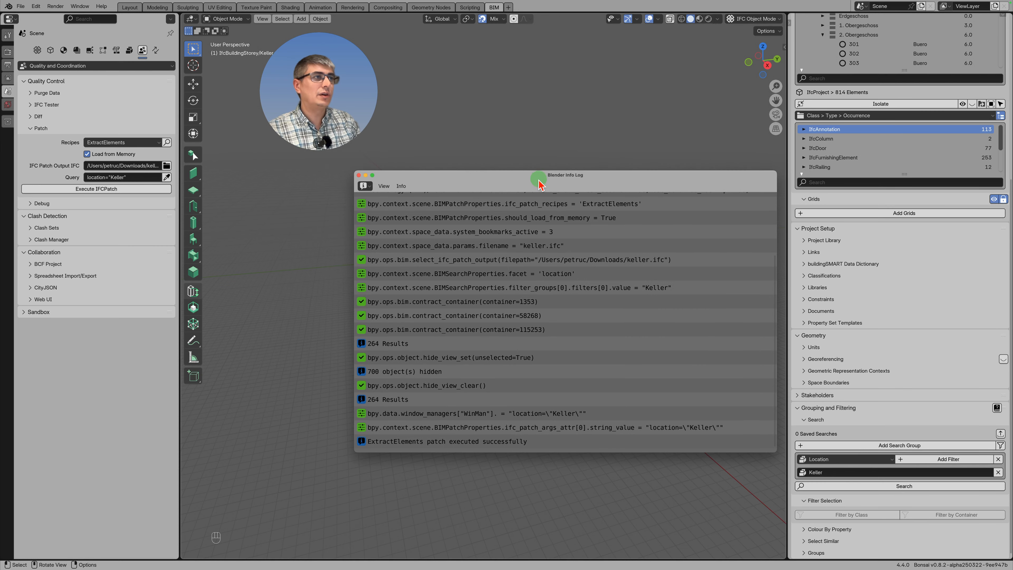
Step: Switch to Solibri, start opening a model, and list the Downloads folder in detail view with the most recently modified files first
{"action": "key", "text": "ctrl+Right"}
{"action": "key", "text": "ctrl+Right"}
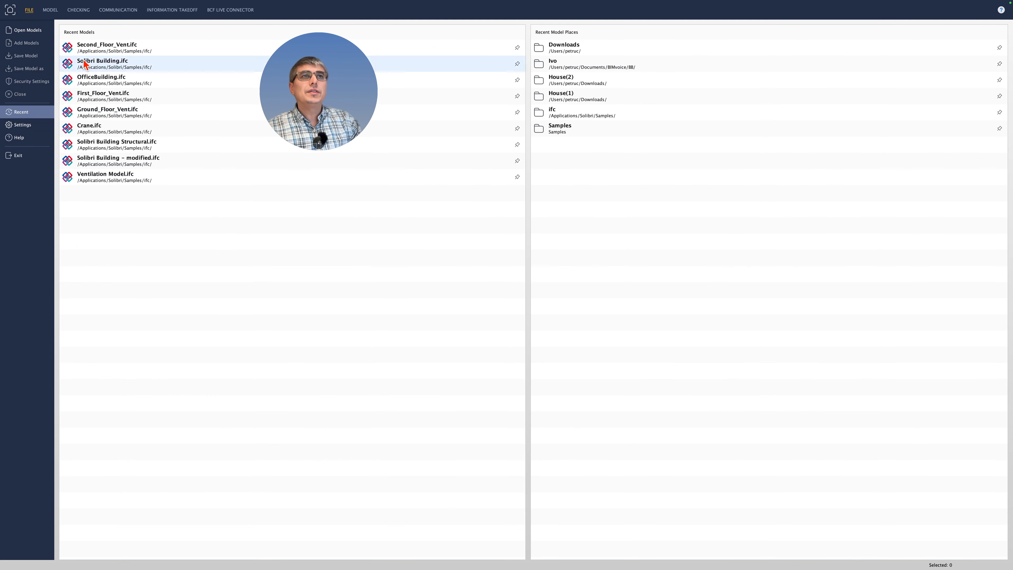
{"action": "left_click", "coordinate": [28, 30]}
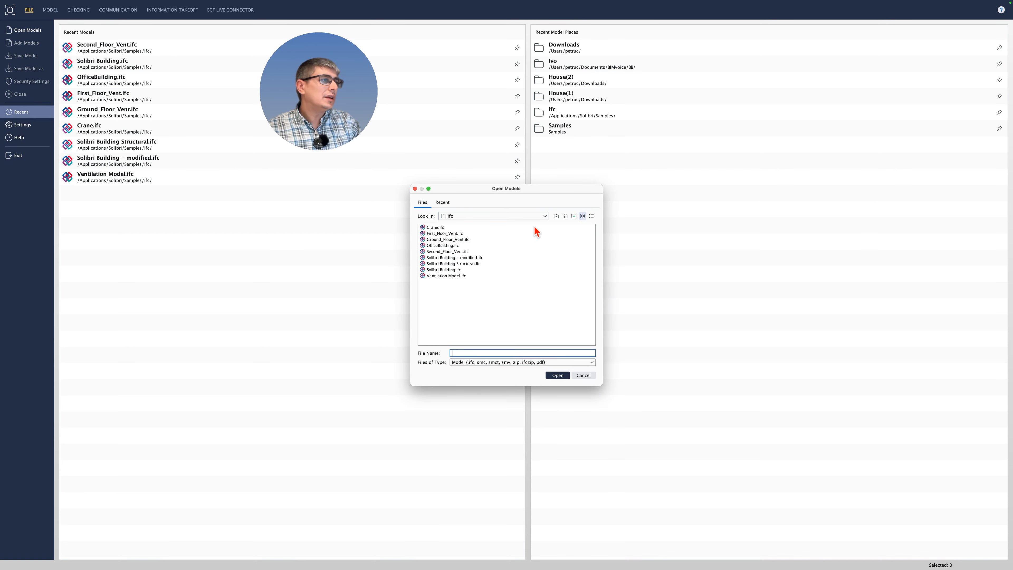
{"action": "left_click", "coordinate": [565, 216]}
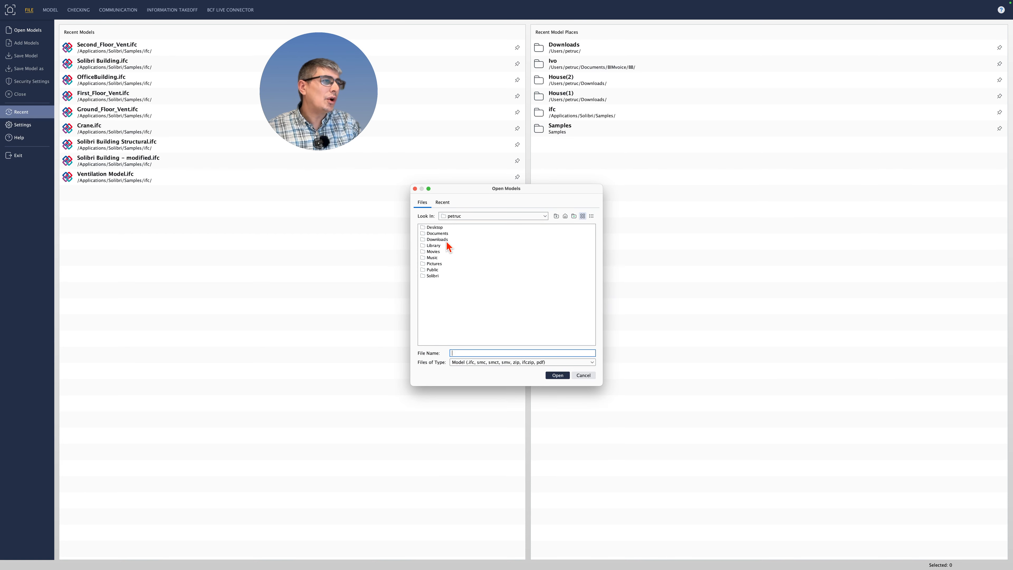
{"action": "double_click", "coordinate": [439, 240]}
{"action": "left_click", "coordinate": [591, 216]}
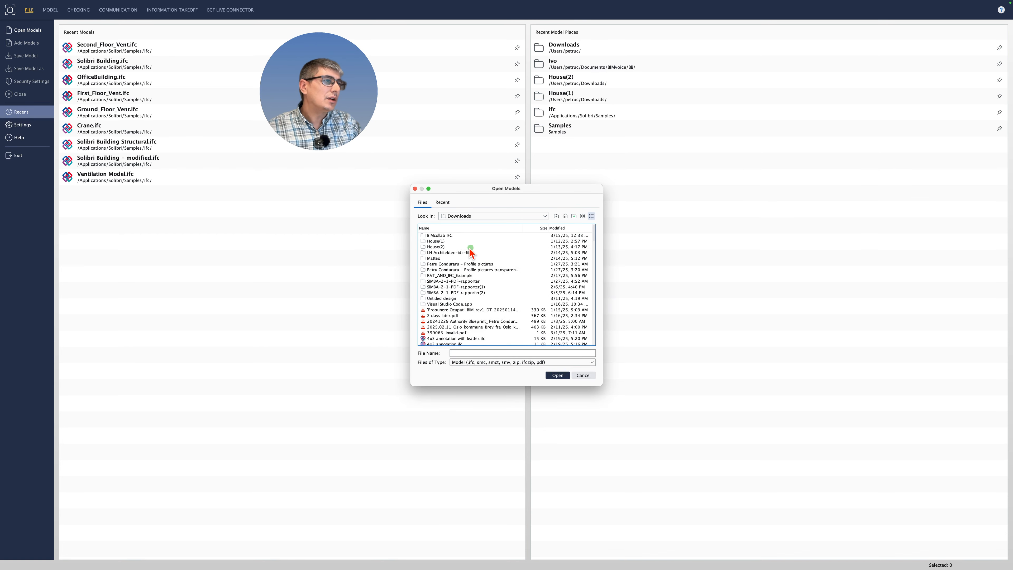
{"action": "left_click", "coordinate": [559, 227]}
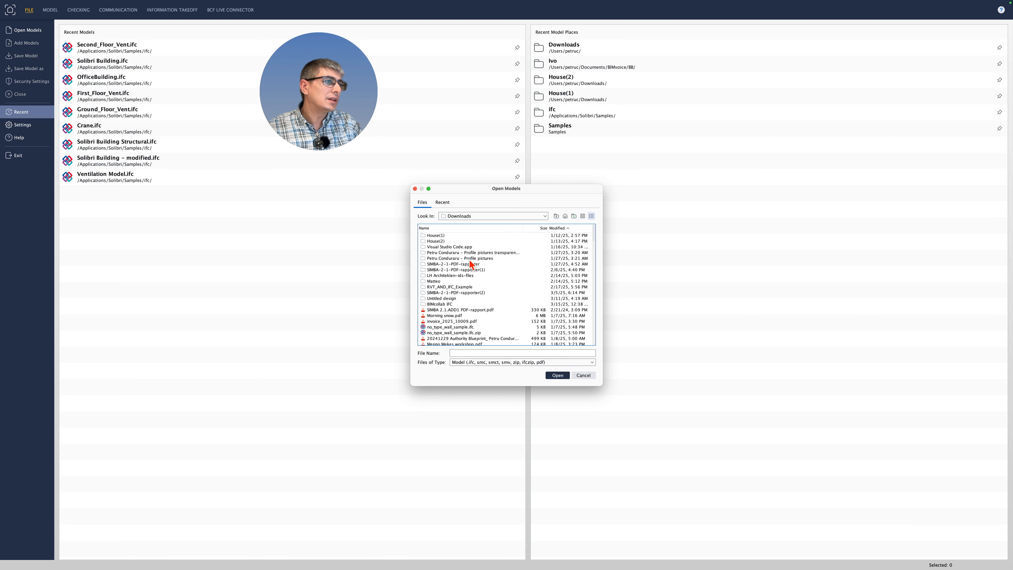
{"action": "left_click", "coordinate": [560, 228]}
Step: Open keller.ifc and accept the Architectural discipline for the model
{"action": "left_click", "coordinate": [436, 235]}
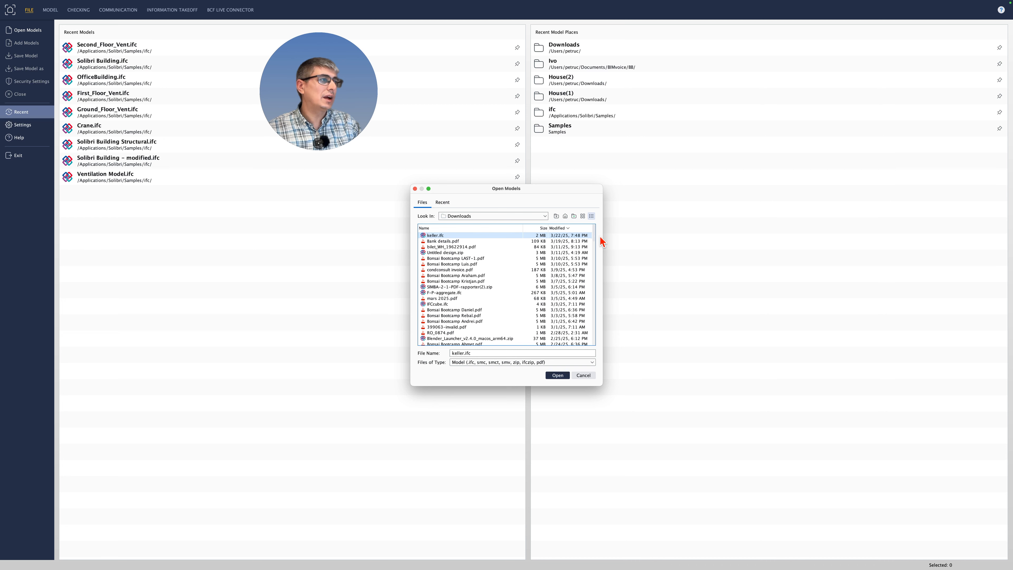
{"action": "mouse_move", "coordinate": [648, 5]}
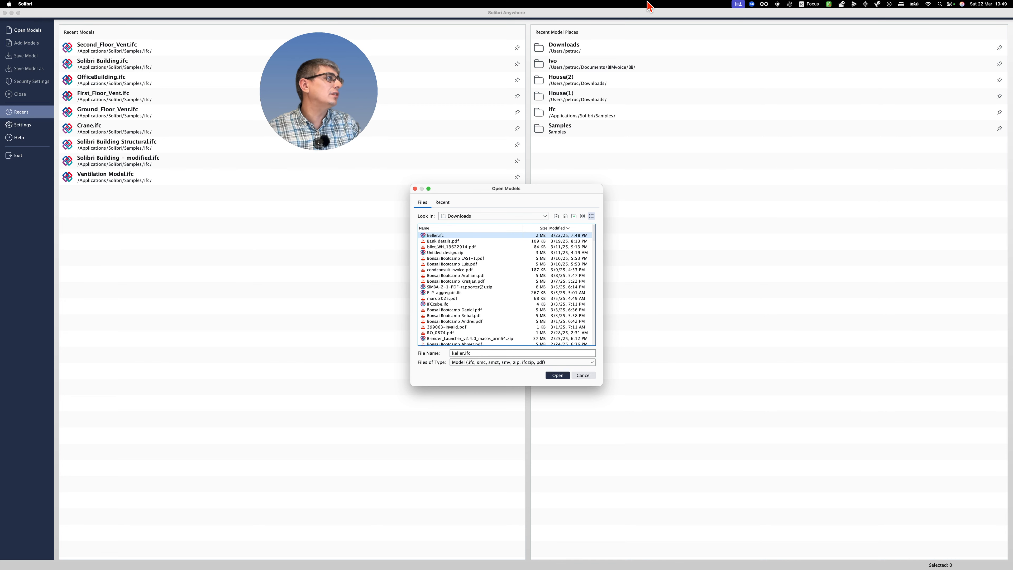
{"action": "left_click", "coordinate": [557, 375]}
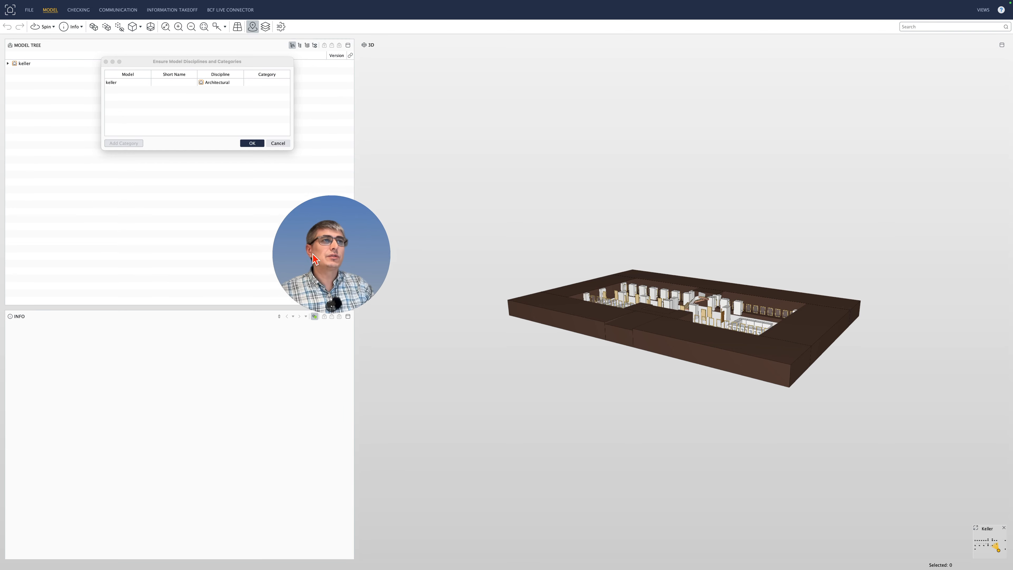
{"action": "left_click", "coordinate": [254, 144]}
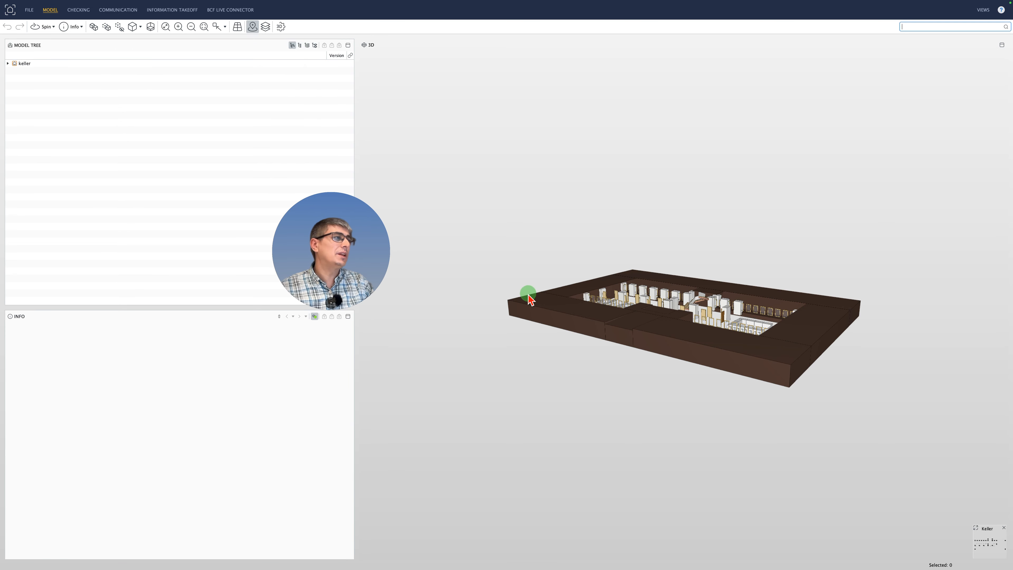
Step: Examine the extracted Keller storey in the 3D view, close up and from different angles
{"action": "scroll", "coordinate": [740, 328], "scroll_direction": "up", "scroll_amount": 5}
{"action": "scroll", "coordinate": [737, 328], "scroll_direction": "down", "scroll_amount": 6}
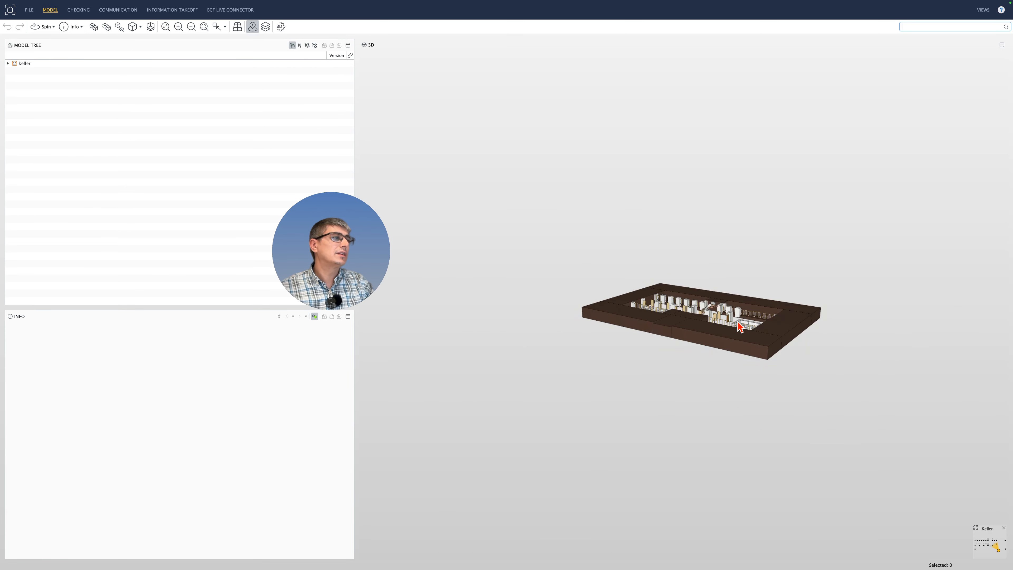
{"action": "scroll", "coordinate": [740, 327], "scroll_direction": "up", "scroll_amount": 3}
{"action": "left_click_drag", "start_coordinate": [738, 326], "coordinate": [634, 346]}
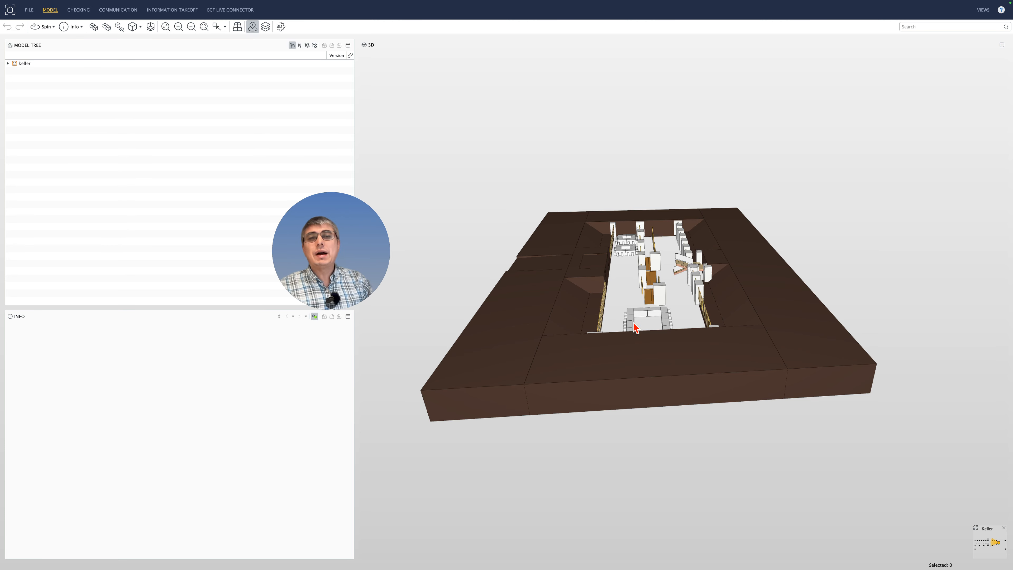
{"action": "scroll", "coordinate": [634, 319], "scroll_direction": "down", "scroll_amount": 1}
{"action": "scroll", "coordinate": [634, 318], "scroll_direction": "up", "scroll_amount": 1}
{"action": "mouse_move", "coordinate": [721, 296]}
{"action": "left_mouse_down"}
{"action": "mouse_move", "coordinate": [654, 276]}
{"action": "mouse_move", "coordinate": [719, 281]}
{"action": "left_mouse_up"}
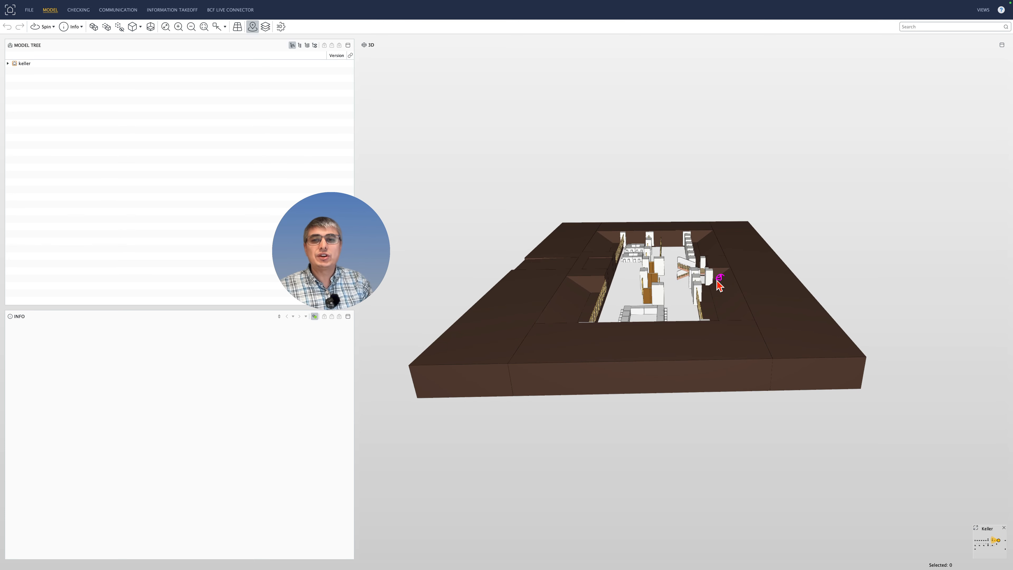
{"action": "mouse_move", "coordinate": [708, 293]}
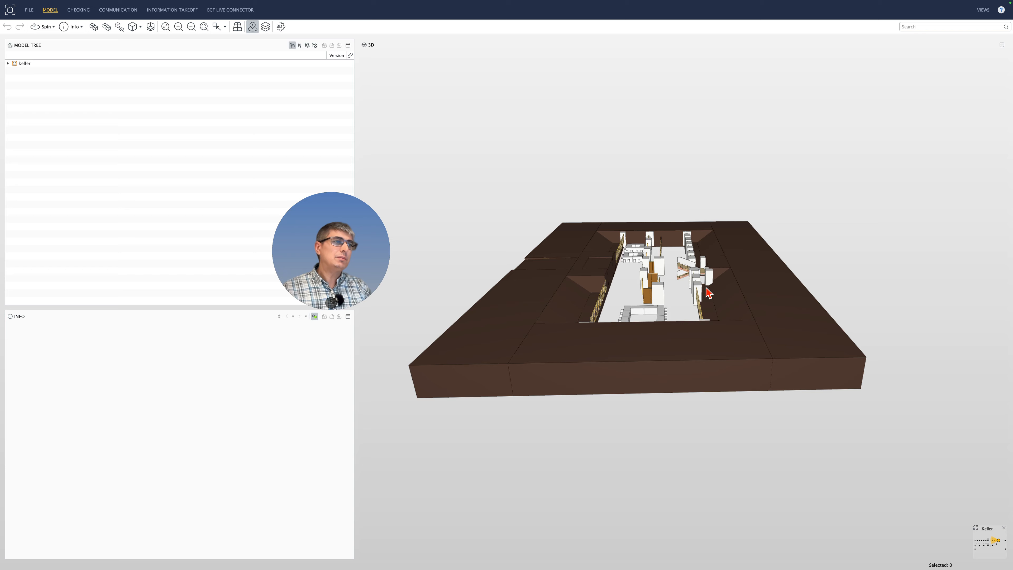
{"action": "key", "text": "ctrl+Right"}
{"action": "key", "text": "ctrl+Left"}
{"action": "key", "text": "ctrl+Left"}
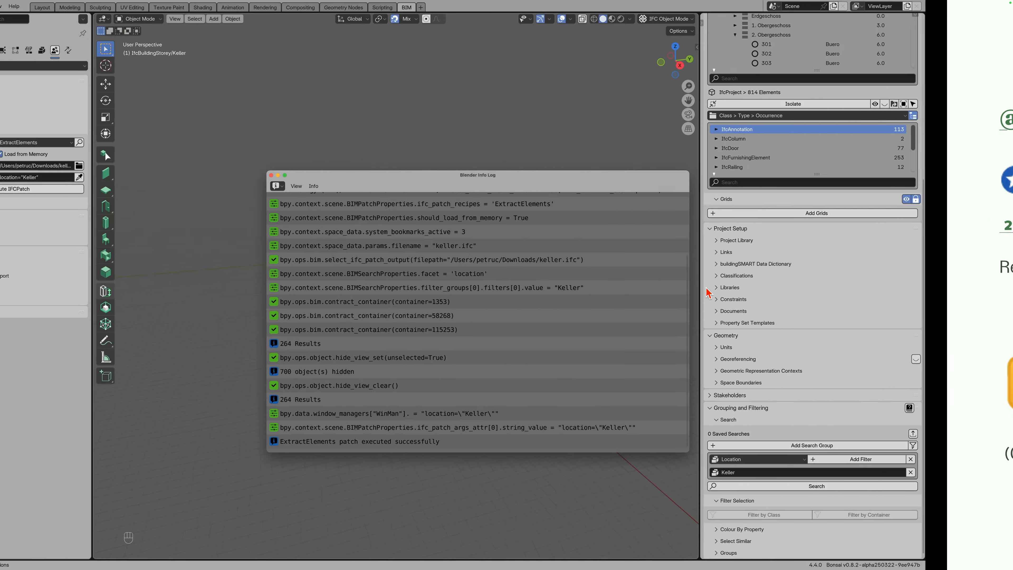
{"action": "key", "text": "ctrl+Right"}
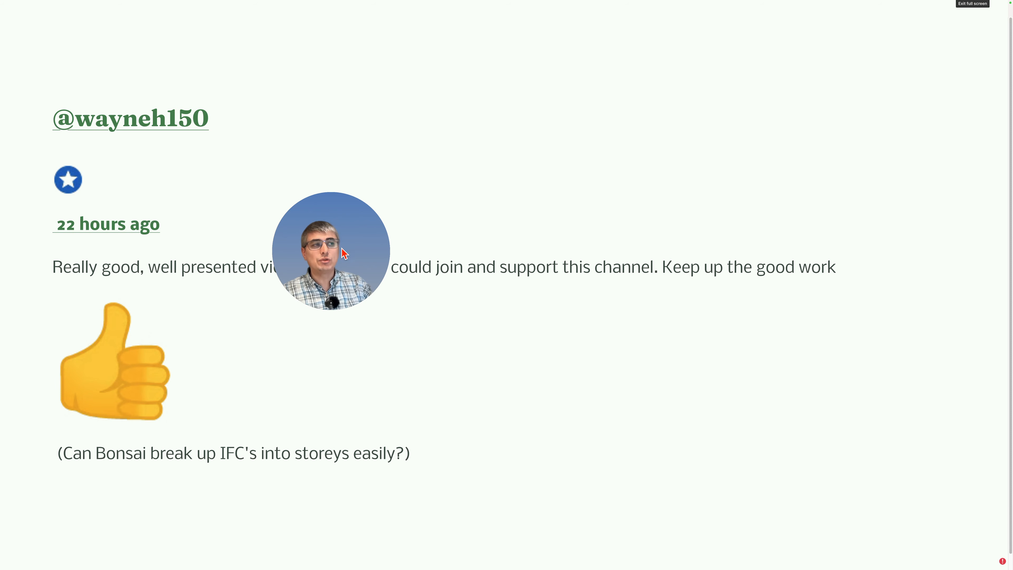